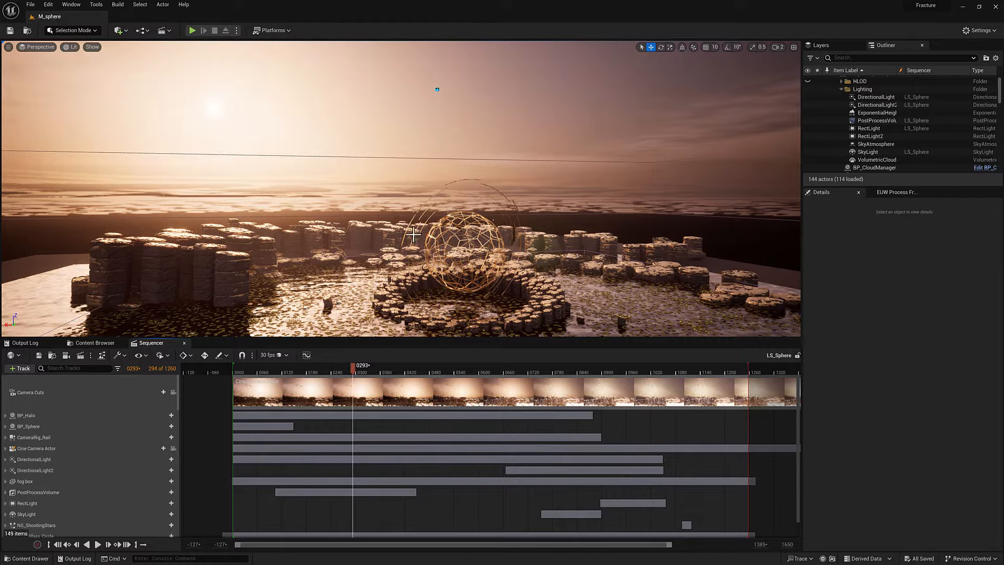
Step: Scrub the sequence to about frame 64, then to frame 106, and examine BP_Halo's rotation keyframes
{"action": "left_click_drag", "start_coordinate": [351, 369], "coordinate": [259, 388]}
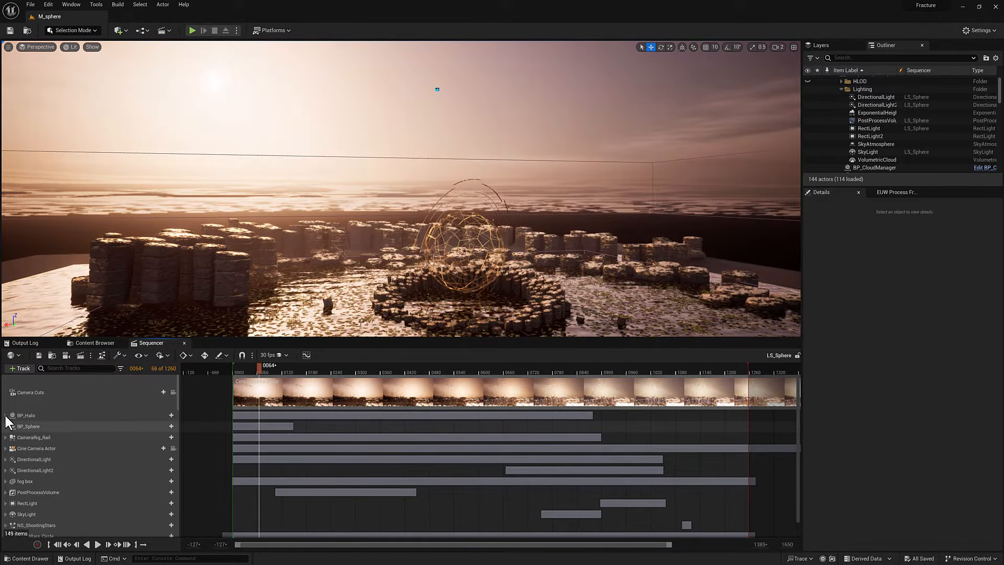
{"action": "left_click", "coordinate": [26, 415]}
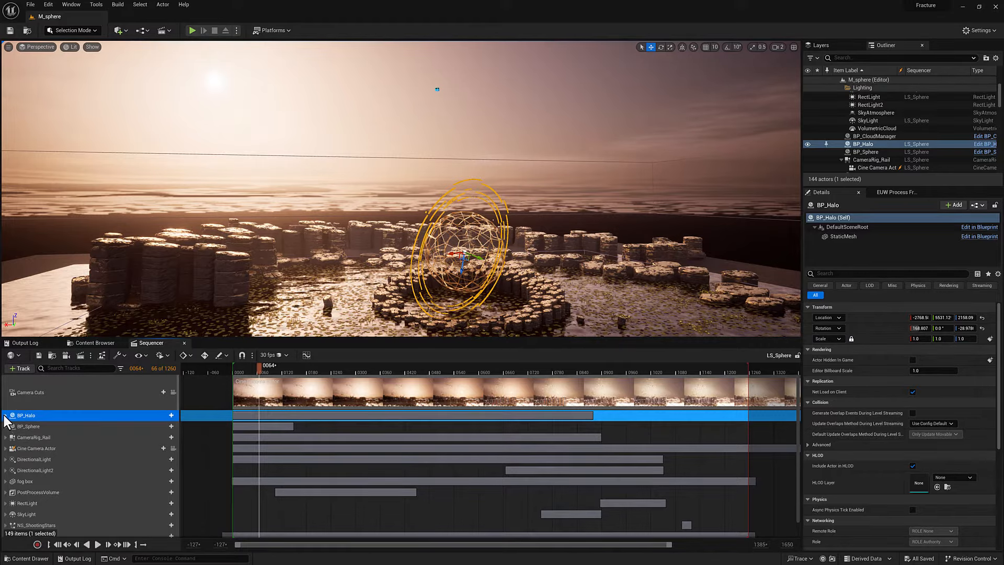
{"action": "left_click", "coordinate": [5, 416]}
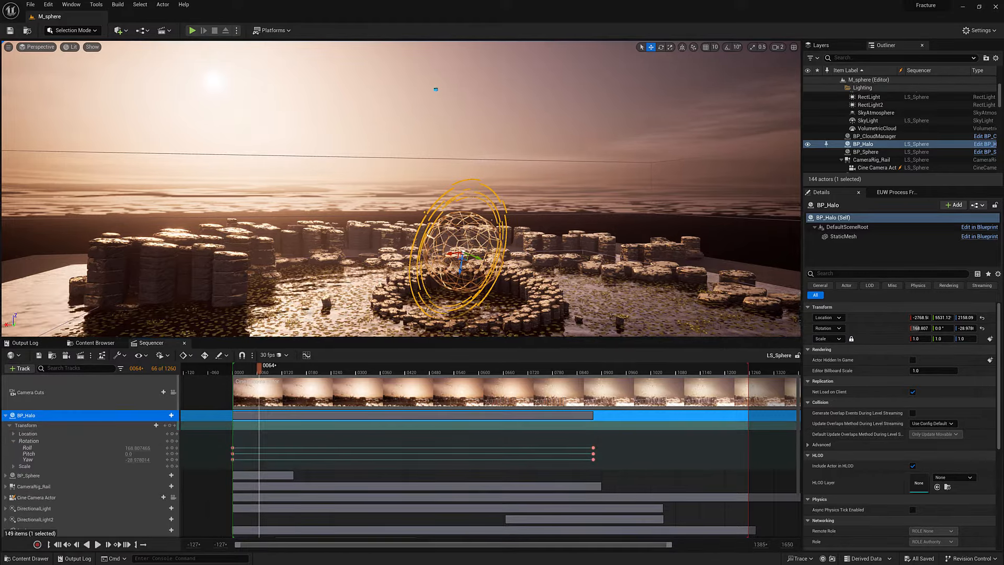
{"action": "right_click_drag", "start_coordinate": [427, 301], "coordinate": [435, 315]}
{"action": "right_click_drag", "start_coordinate": [379, 328], "coordinate": [384, 366]}
{"action": "mouse_move", "coordinate": [259, 369]}
{"action": "left_mouse_down"}
{"action": "mouse_move", "coordinate": [566, 368]}
{"action": "mouse_move", "coordinate": [276, 381]}
{"action": "left_mouse_up"}
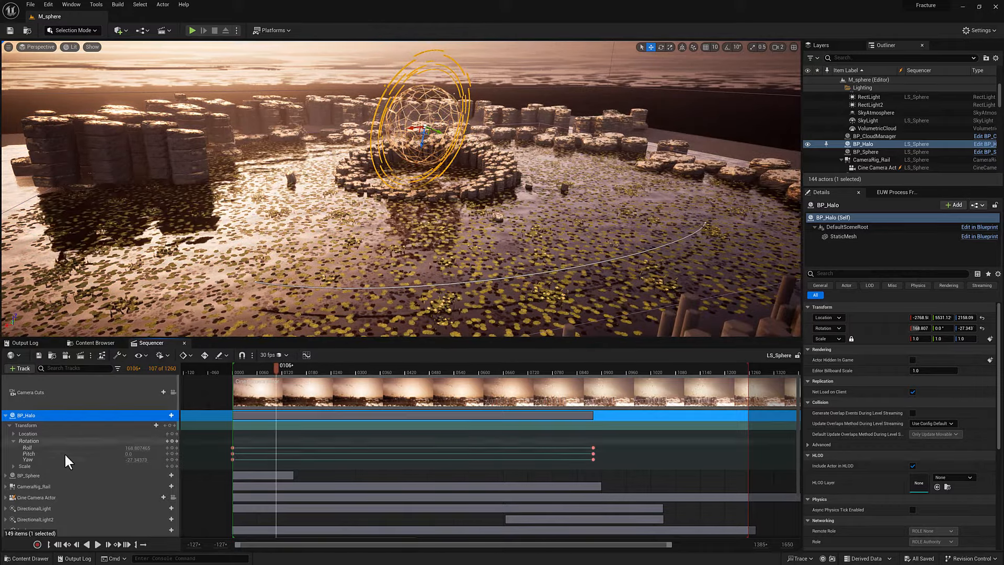
Step: Collapse BP_Halo's tracks and examine the event keys on BP_Sphere's Events track
{"action": "left_click", "coordinate": [6, 415]}
{"action": "left_click", "coordinate": [6, 426]}
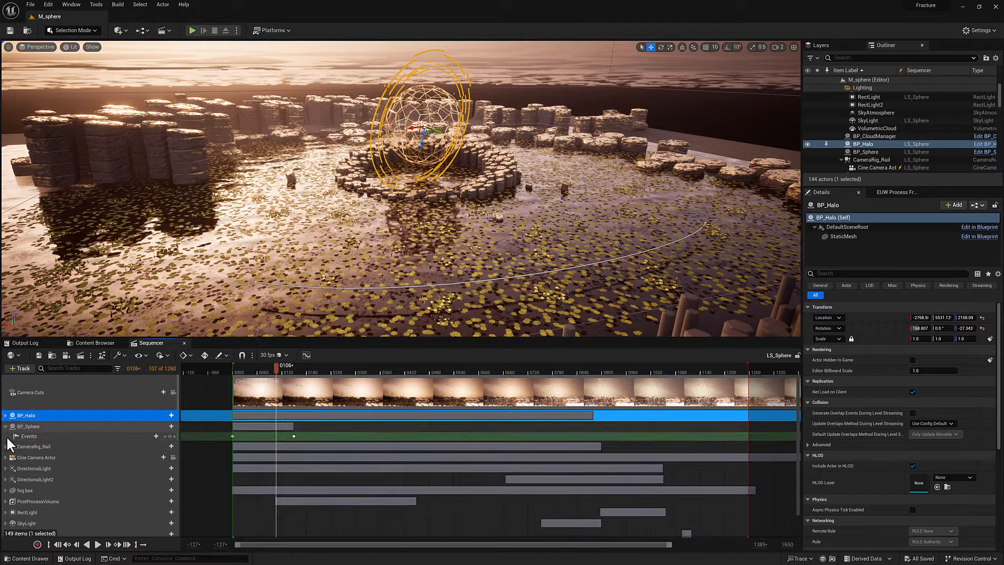
{"action": "left_click", "coordinate": [25, 435]}
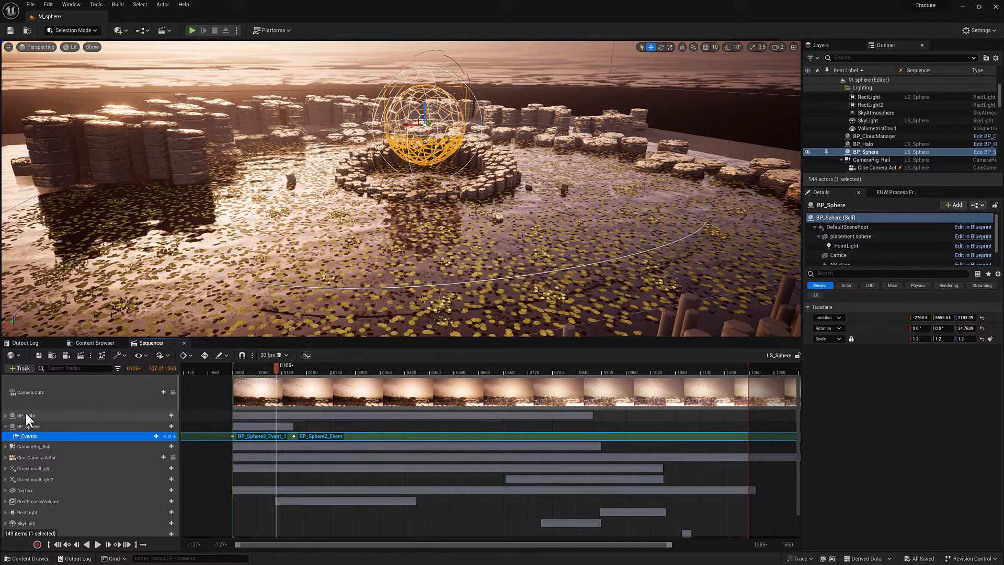
Step: View the event track types that can be added to BP_Halo, without adding one
{"action": "left_click", "coordinate": [26, 414]}
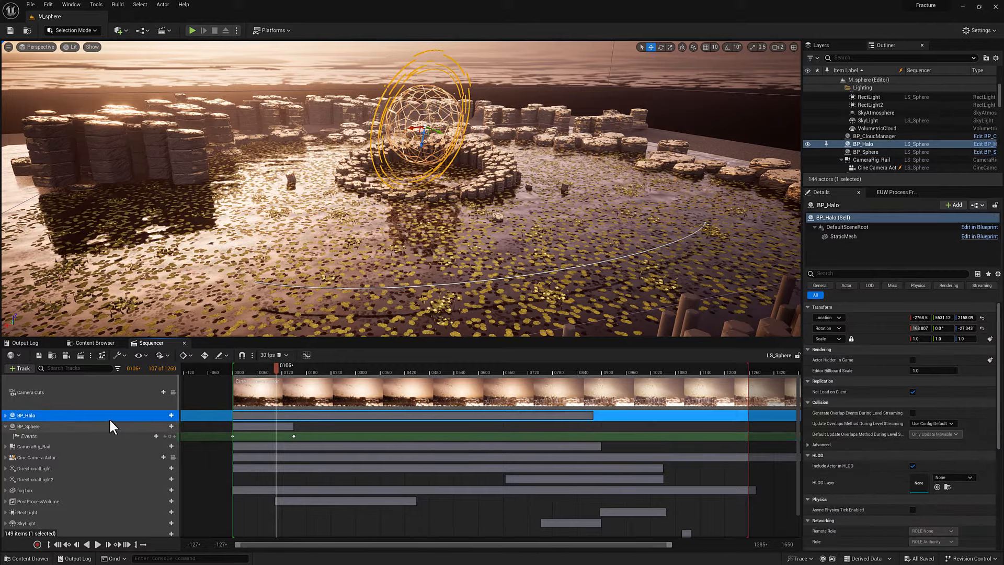
{"action": "left_click", "coordinate": [172, 415]}
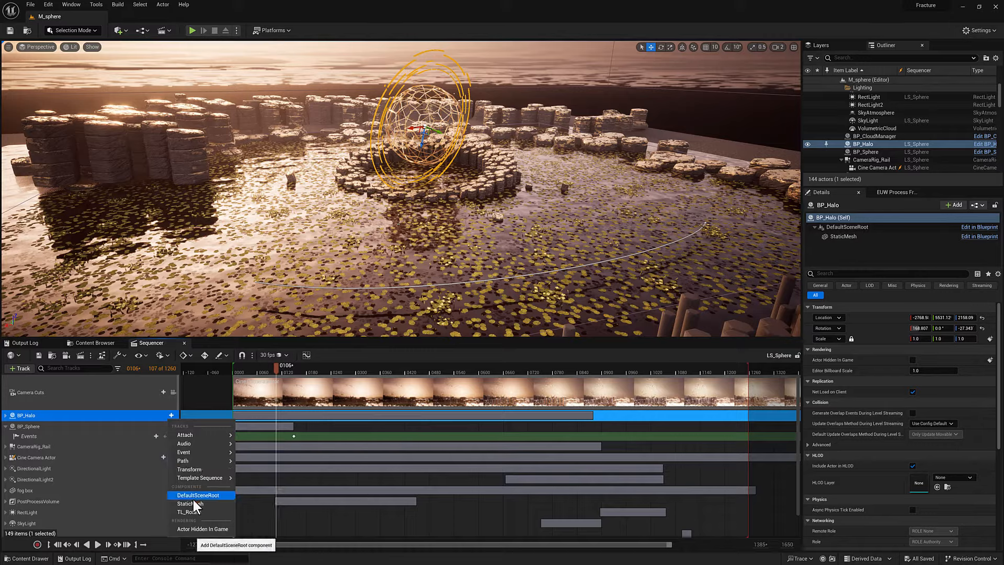
{"action": "mouse_move", "coordinate": [190, 451]}
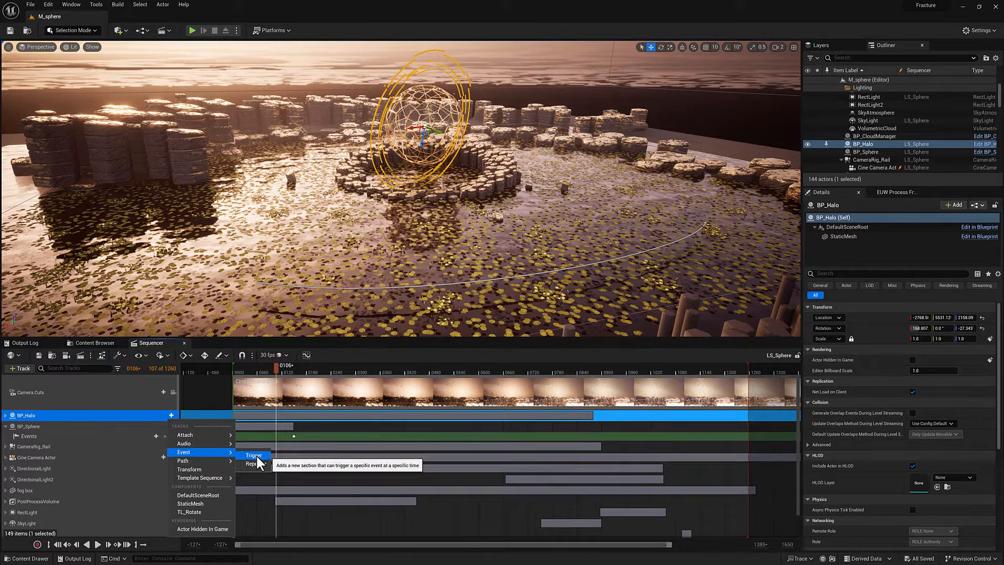
{"action": "left_click", "coordinate": [34, 421]}
Step: Add an event key at frame 274 on BP_Sphere's Events track and create its endpoint in the sequence director blueprint
{"action": "left_click", "coordinate": [25, 425]}
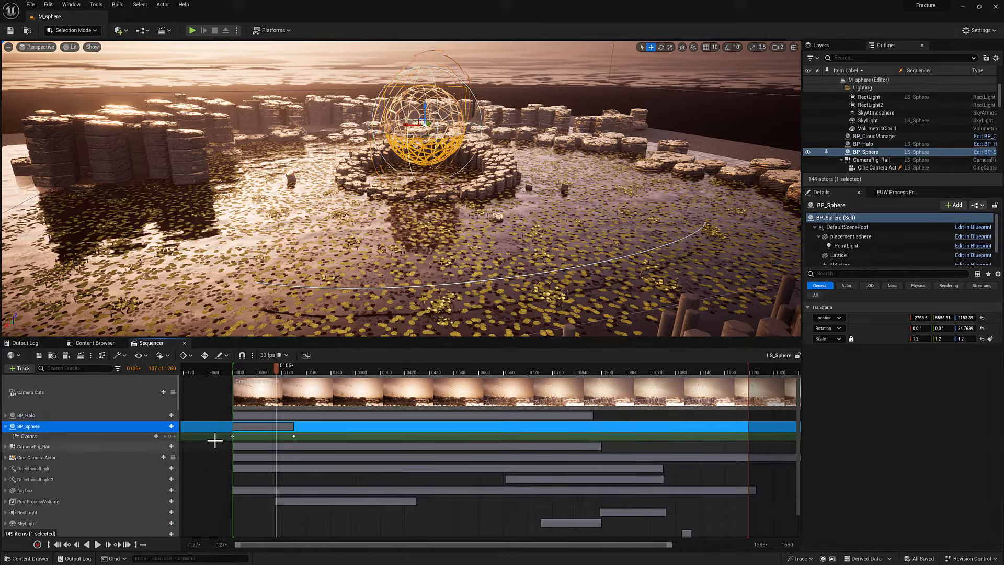
{"action": "left_click_drag", "start_coordinate": [277, 368], "coordinate": [345, 365]}
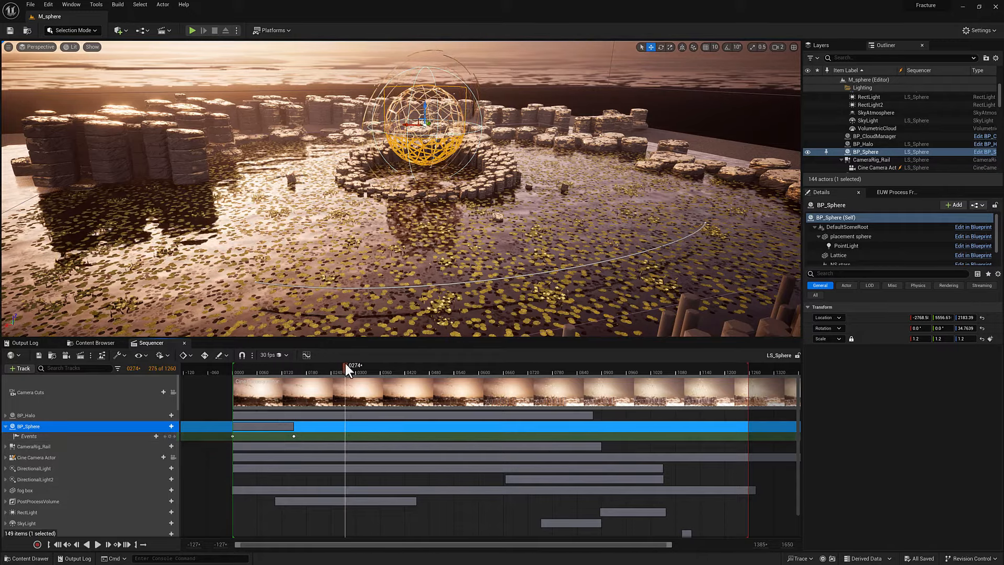
{"action": "left_click", "coordinate": [170, 436]}
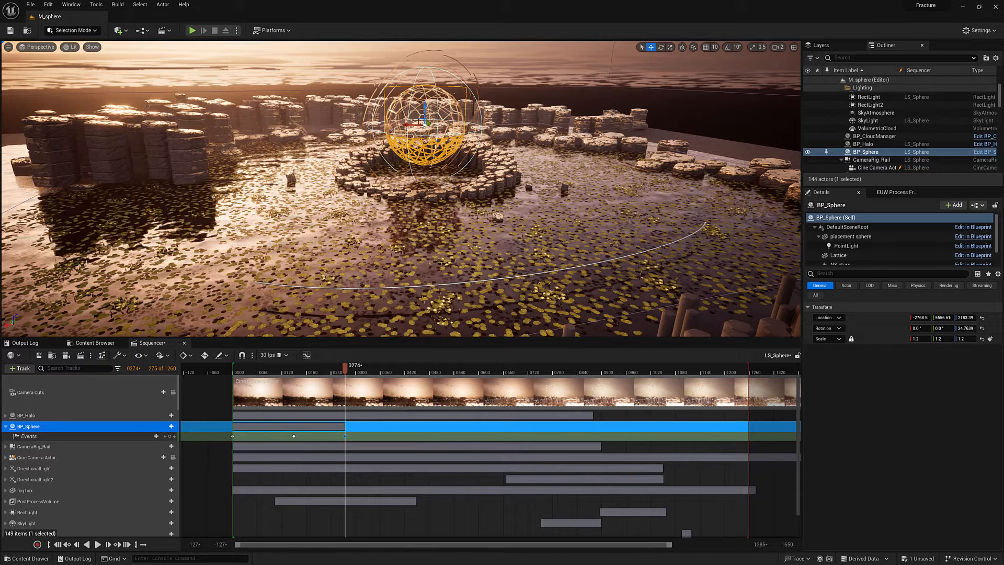
{"action": "left_click_drag", "start_coordinate": [1003, 86], "coordinate": [445, 50]}
{"action": "right_click_drag", "start_coordinate": [592, 170], "coordinate": [548, 258]}
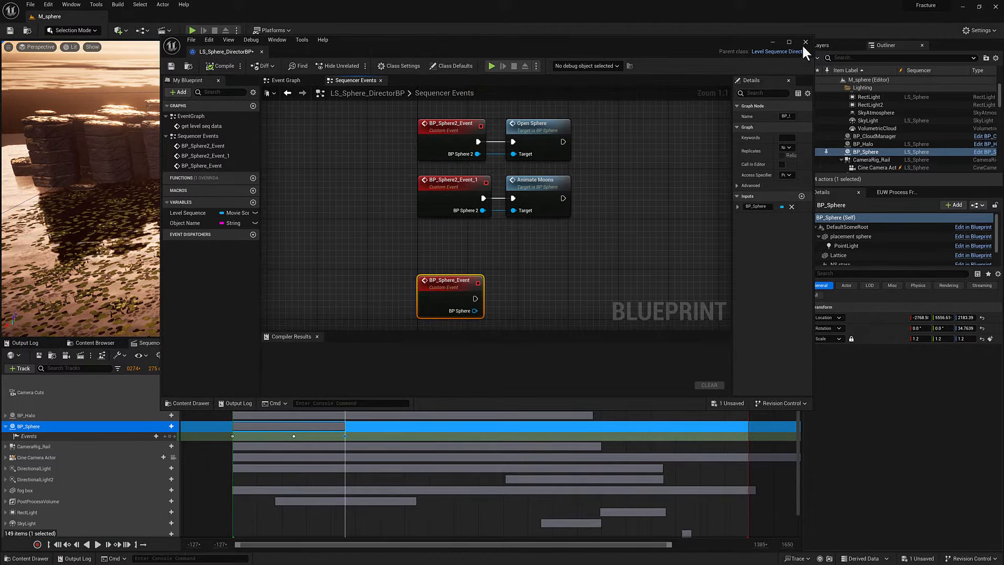
Step: View the actions available for the new custom event's BP Sphere reference, and delete that unconnected event node
{"action": "left_click_drag", "start_coordinate": [671, 42], "coordinate": [666, 41]}
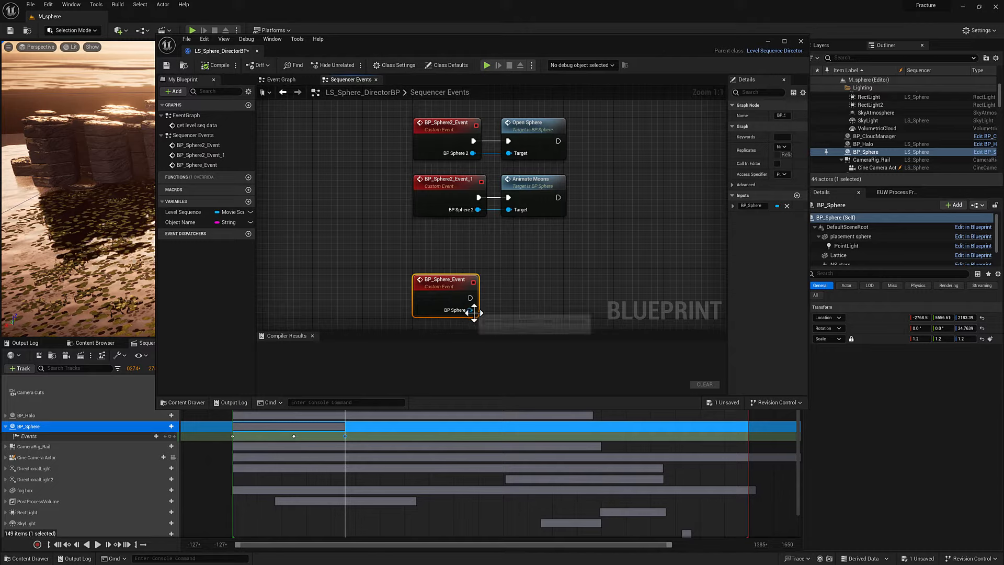
{"action": "left_click_drag", "start_coordinate": [471, 310], "coordinate": [511, 278]}
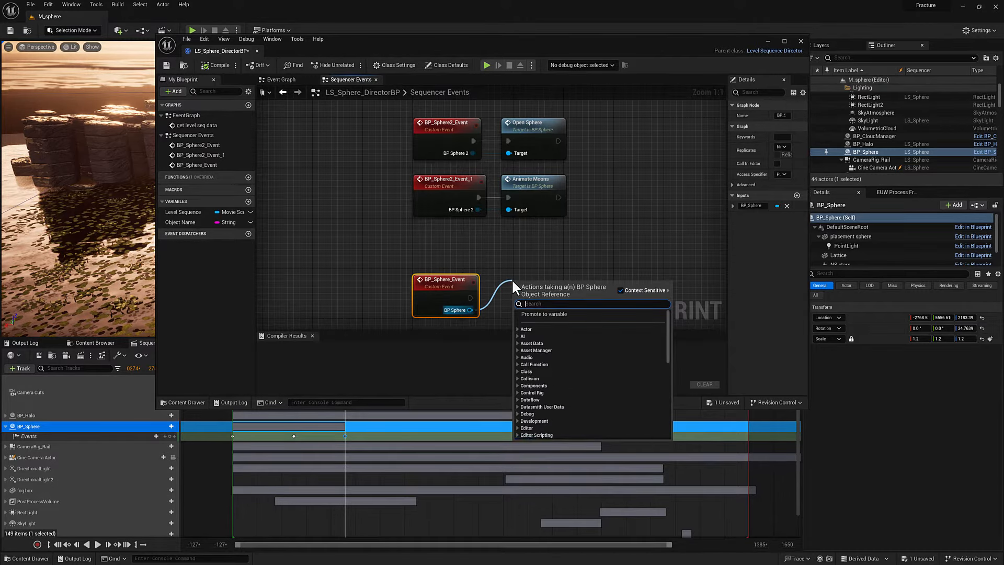
{"action": "left_click", "coordinate": [531, 181]}
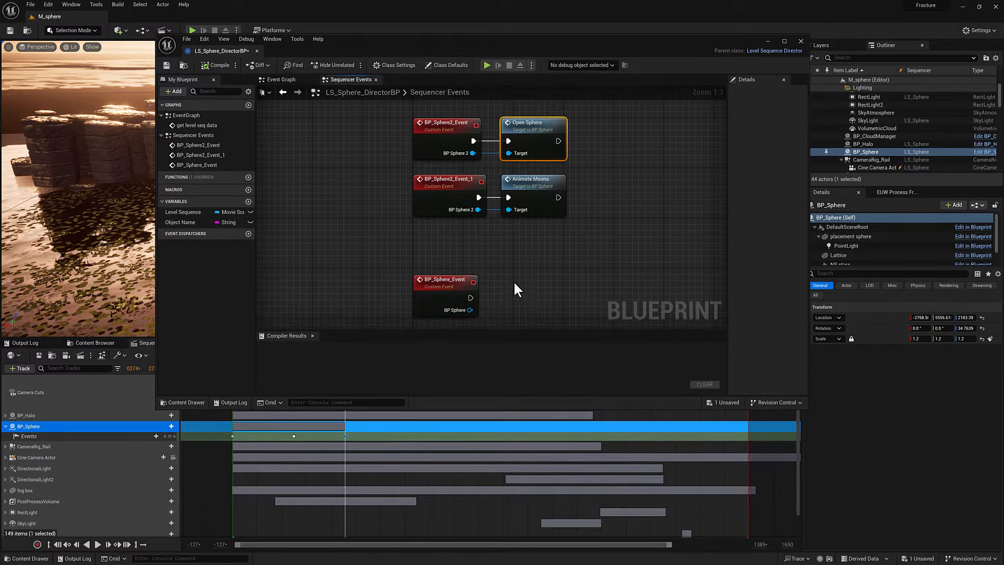
{"action": "left_click_drag", "start_coordinate": [515, 283], "coordinate": [384, 325]}
{"action": "key", "text": "Delete"}
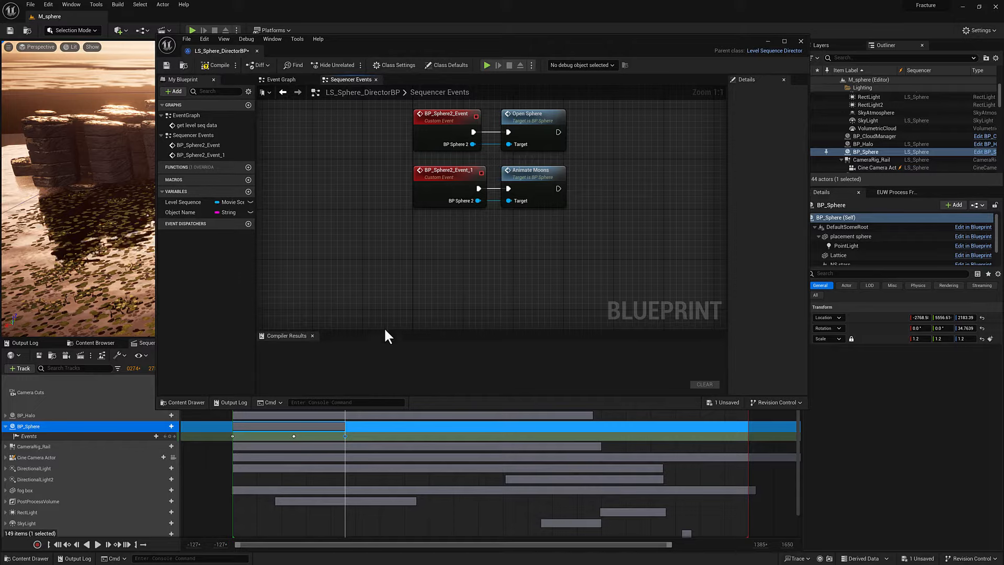
Step: Open the blueprint events bound to the first two keys on BP_Sphere's Events track
{"action": "double_click", "coordinate": [232, 436]}
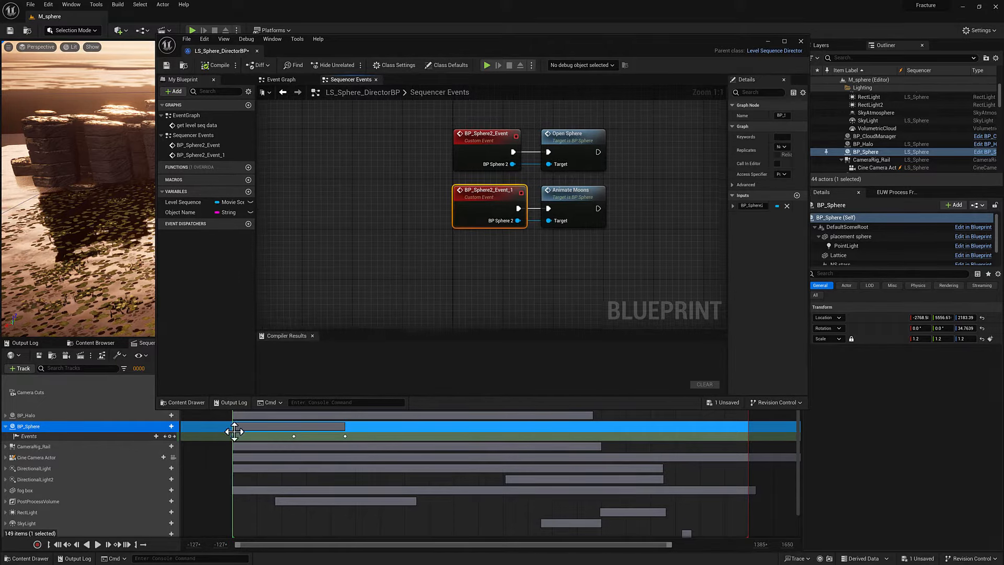
{"action": "double_click", "coordinate": [294, 436]}
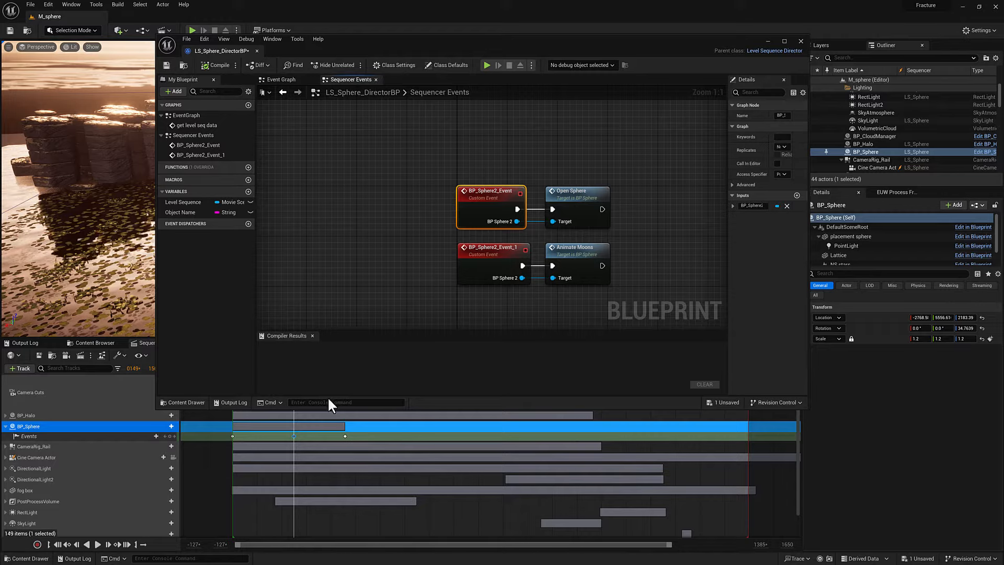
Step: Delete the frame 274 event key from BP_Sphere's Events track and move the director blueprint window out of the way
{"action": "double_click", "coordinate": [345, 436]}
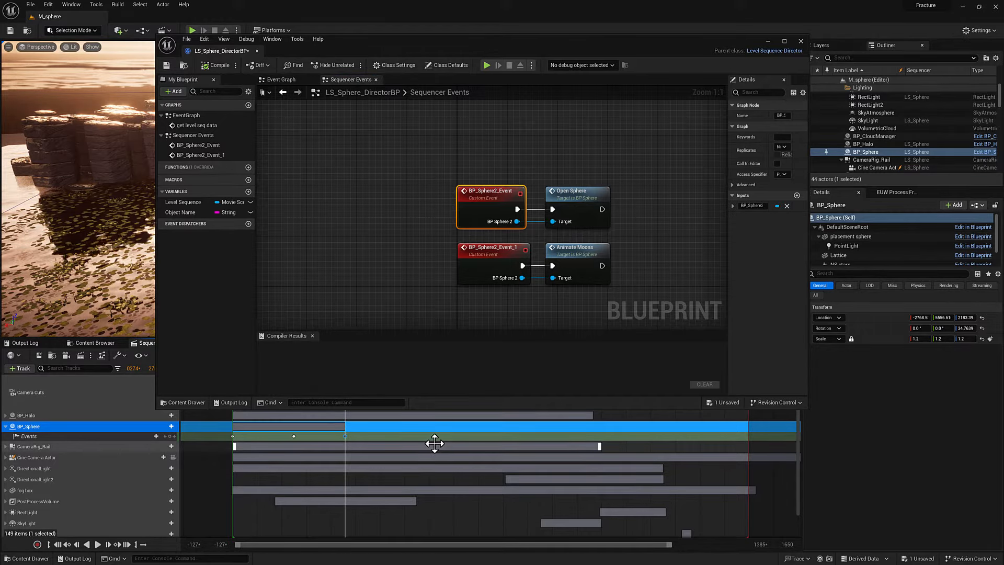
{"action": "key", "text": "Delete"}
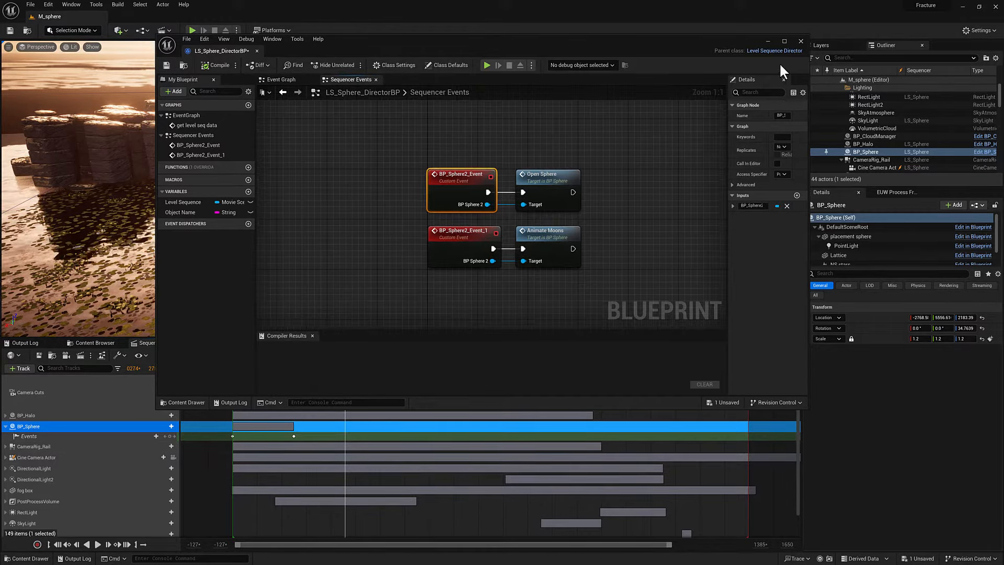
{"action": "right_click_drag", "start_coordinate": [593, 137], "coordinate": [573, 133]}
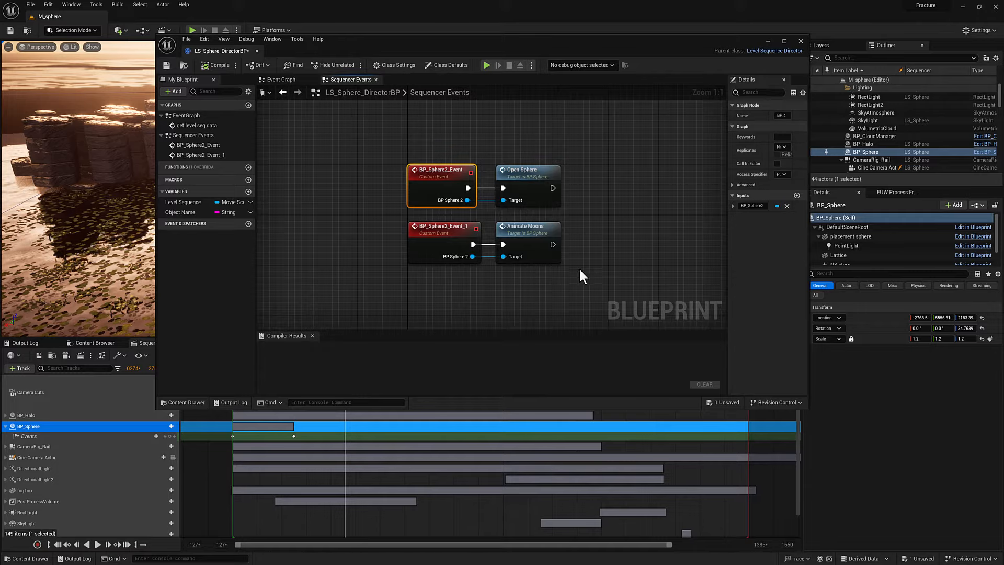
{"action": "left_click_drag", "start_coordinate": [483, 52], "coordinate": [483, 80]}
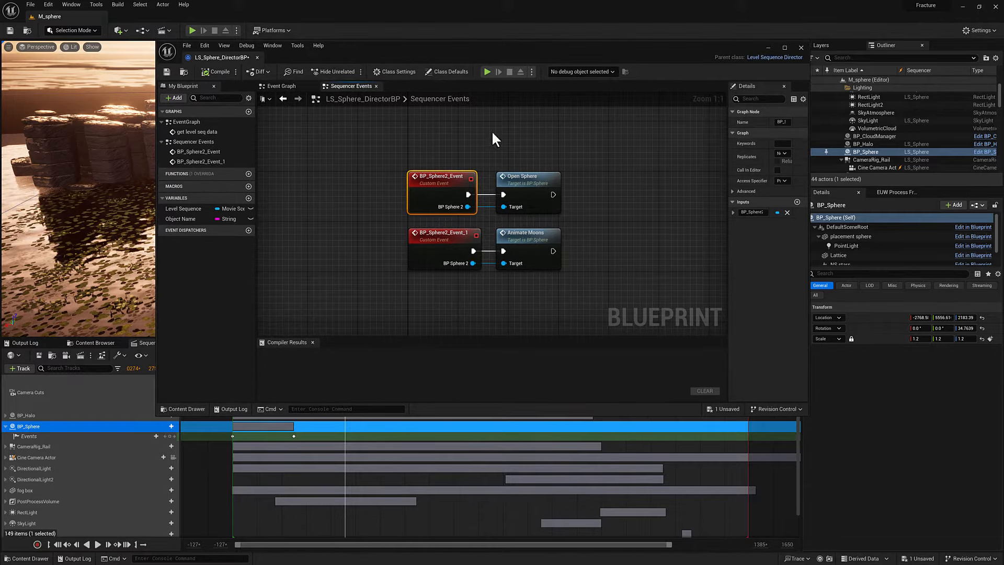
{"action": "left_click_drag", "start_coordinate": [417, 52], "coordinate": [1003, 52]}
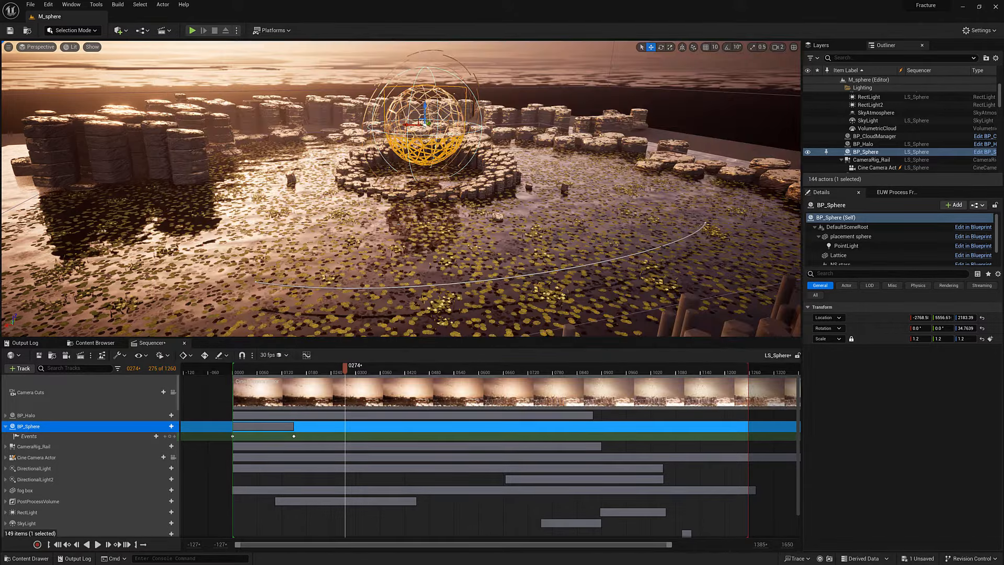
Step: Preview the CameraRig_Rail move up to frame 379 and examine the Cine Camera Actor's settings
{"action": "left_click", "coordinate": [48, 448]}
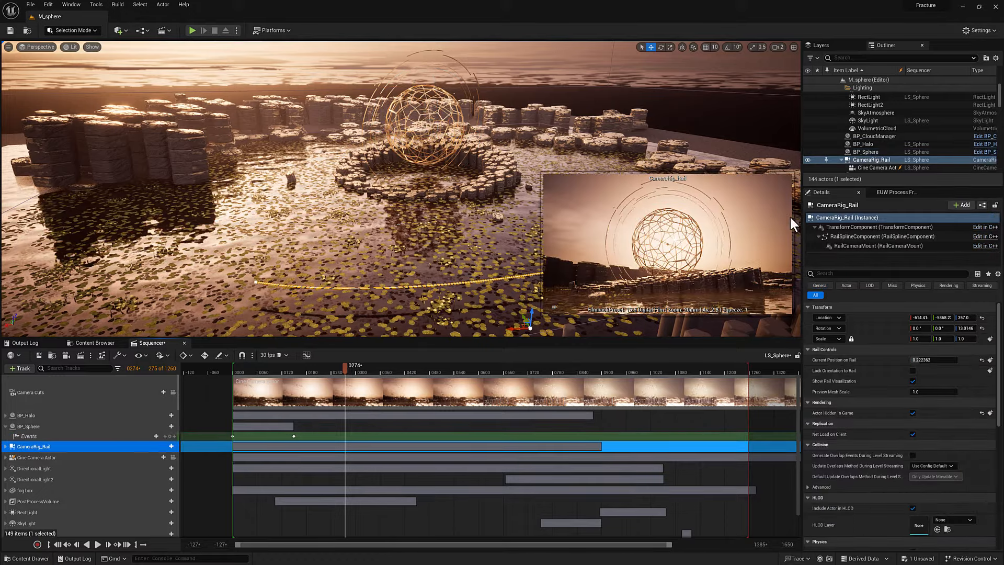
{"action": "left_click_drag", "start_coordinate": [343, 371], "coordinate": [388, 391]}
{"action": "left_click", "coordinate": [41, 459]}
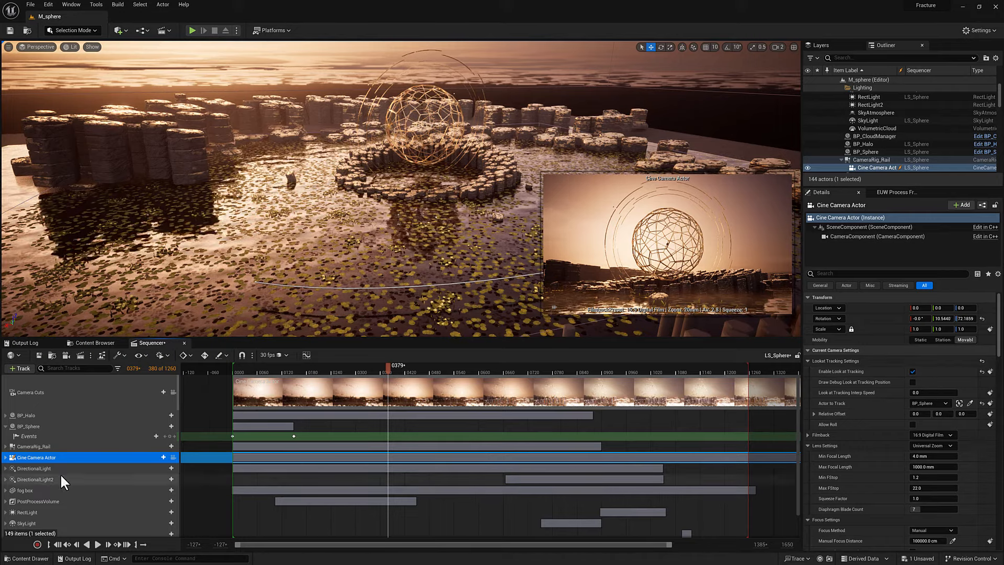
Step: Scrub back to about frame 172 and examine the keyed properties of DirectionalLight2 and DirectionalLight
{"action": "left_click", "coordinate": [37, 469]}
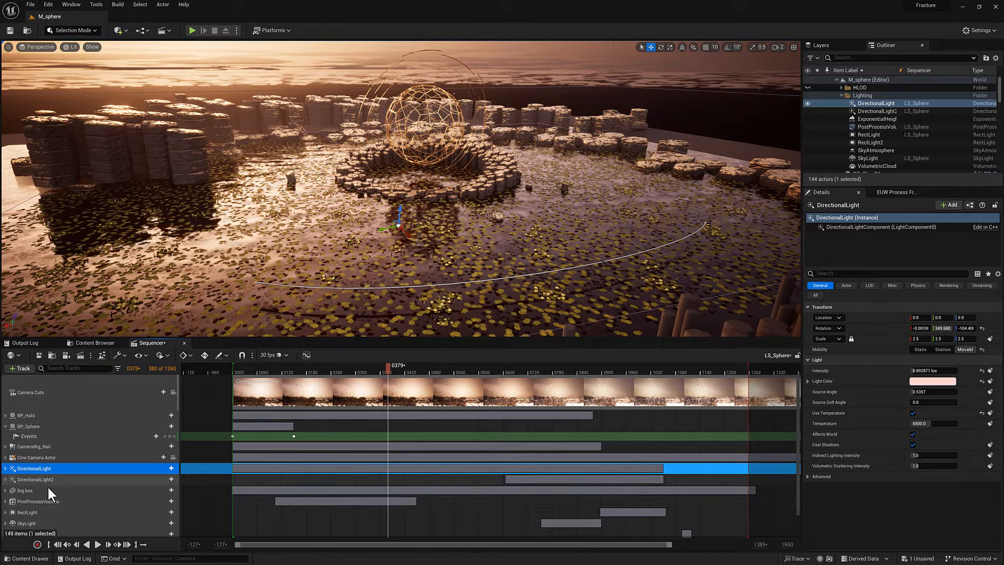
{"action": "right_click_drag", "start_coordinate": [387, 251], "coordinate": [375, 195]}
{"action": "left_click_drag", "start_coordinate": [385, 364], "coordinate": [304, 364]}
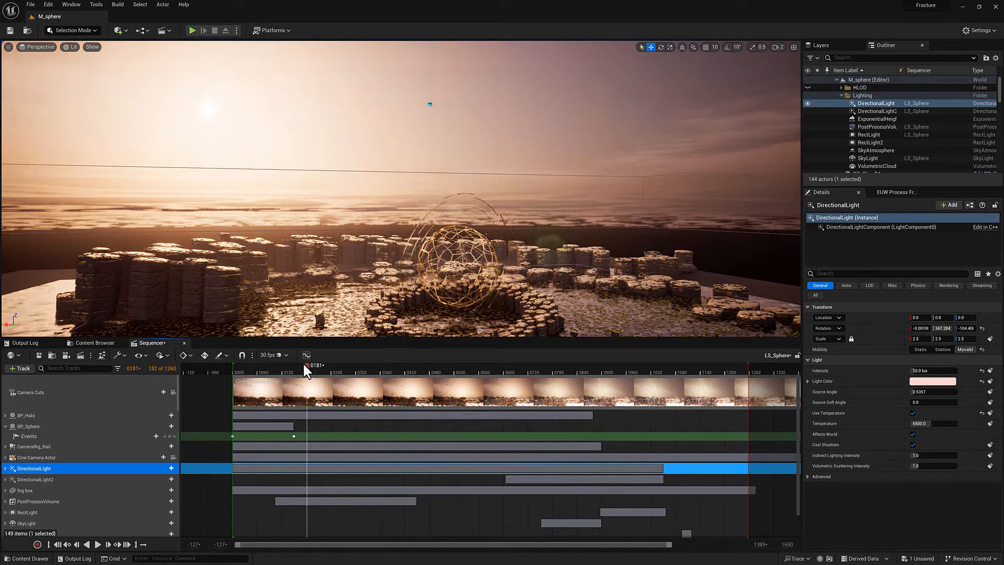
{"action": "left_click", "coordinate": [5, 479]}
{"action": "scroll", "coordinate": [75, 462], "scroll_direction": "down", "scroll_amount": 2}
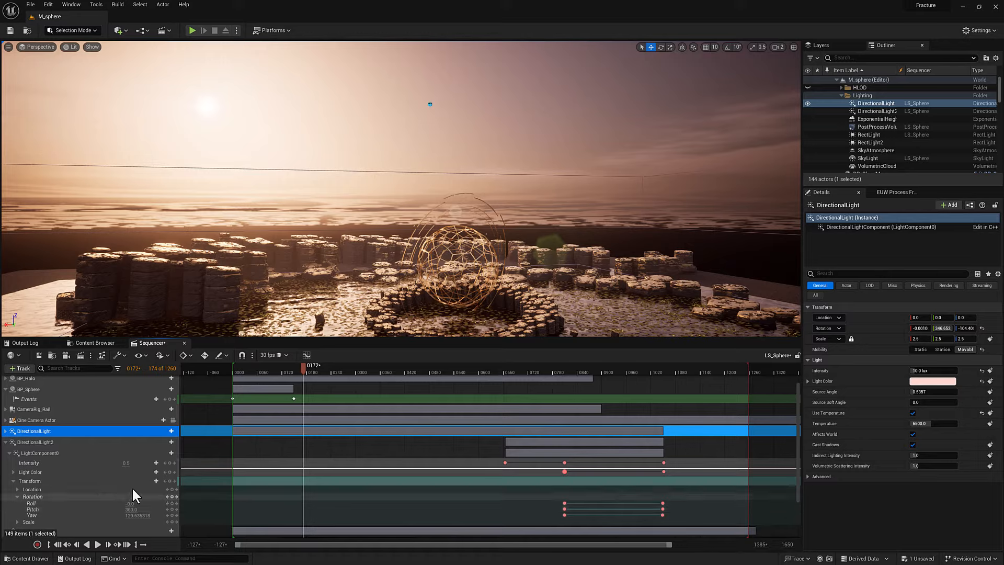
{"action": "left_click", "coordinate": [7, 442]}
{"action": "left_click", "coordinate": [5, 443]}
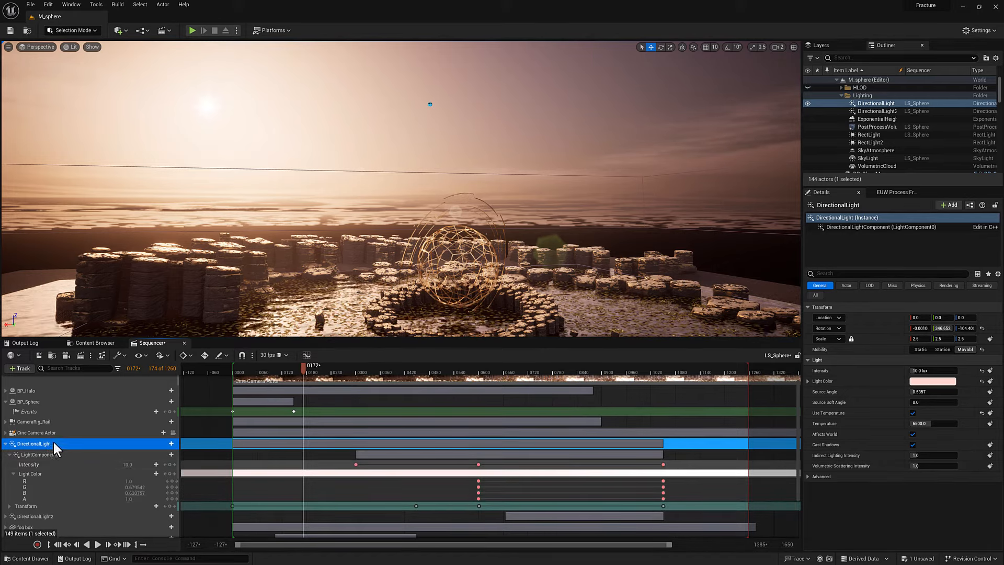
Step: Add a Source Angle track to the LightComponent0 of DirectionalLight and select that track
{"action": "left_click", "coordinate": [170, 443]}
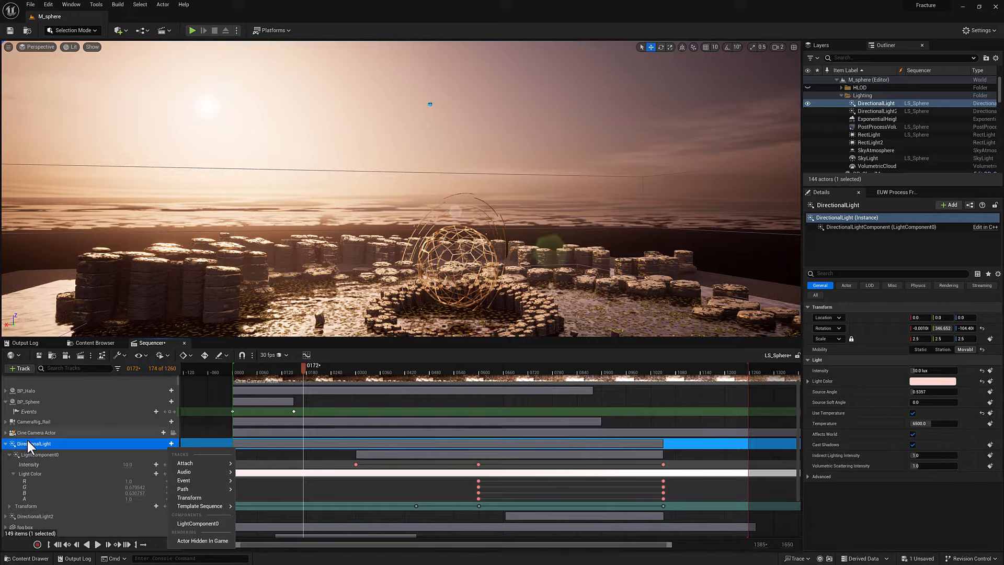
{"action": "left_click", "coordinate": [35, 457]}
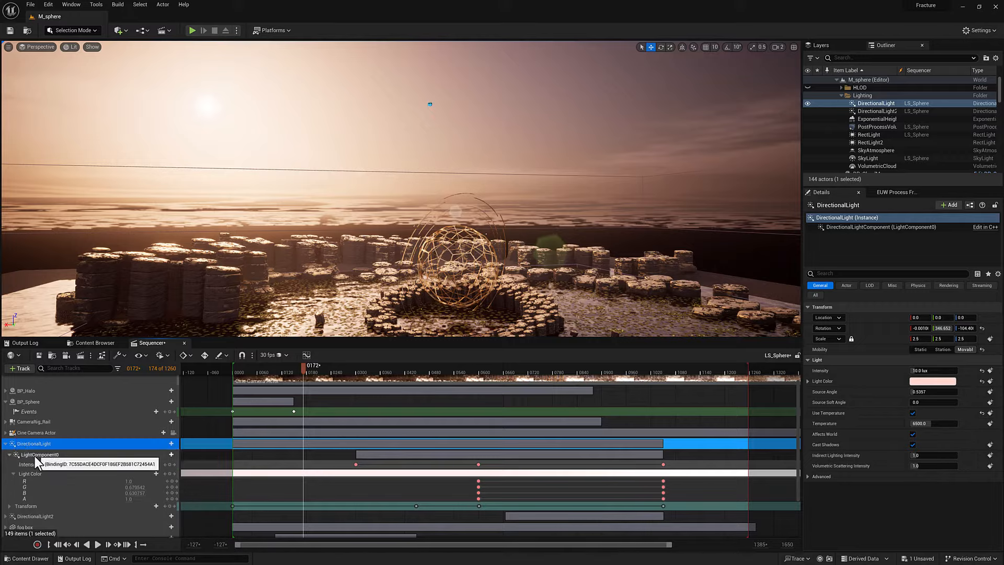
{"action": "left_click", "coordinate": [171, 453]}
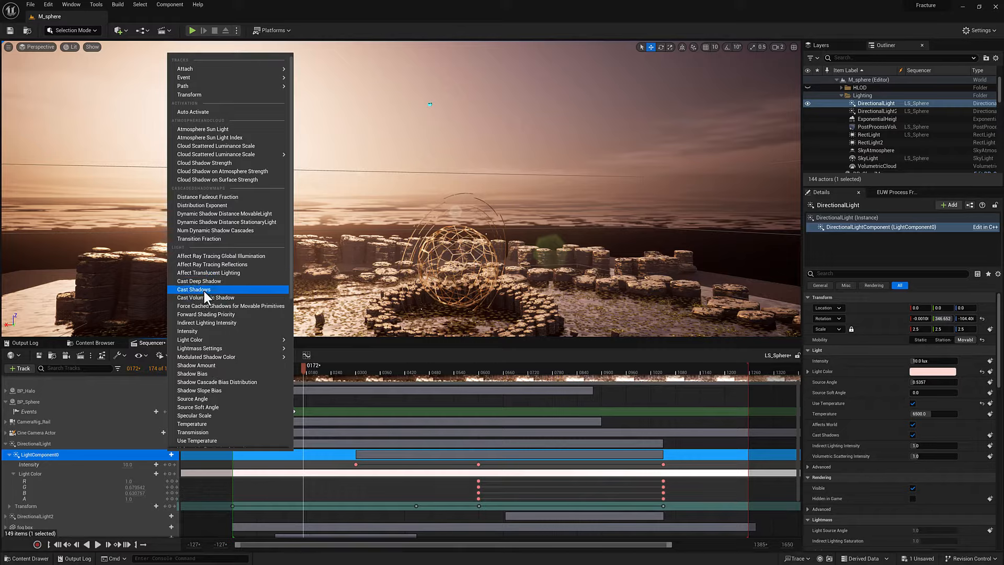
{"action": "left_click", "coordinate": [199, 399]}
{"action": "scroll", "coordinate": [51, 507], "scroll_direction": "down", "scroll_amount": 2}
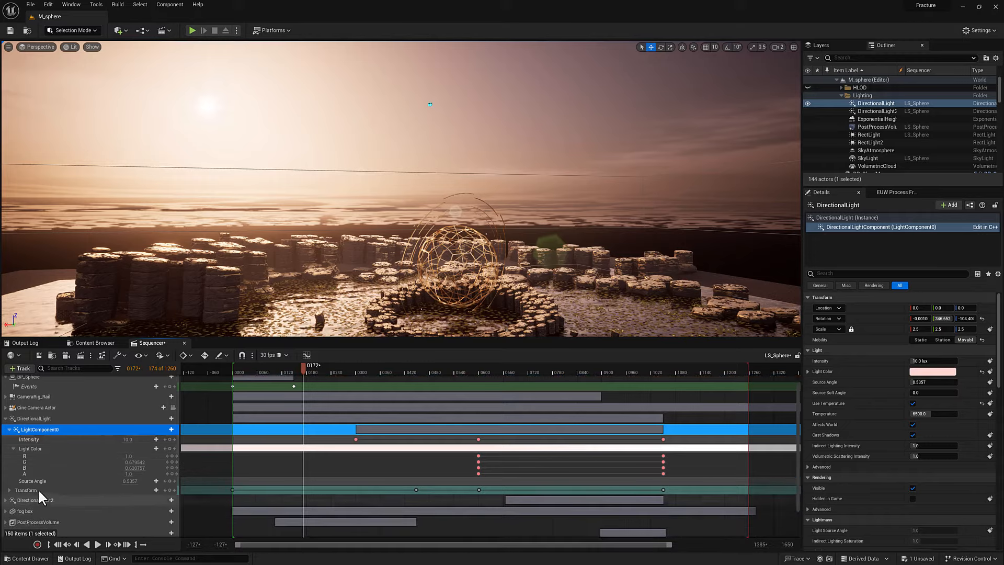
{"action": "left_click", "coordinate": [32, 481]}
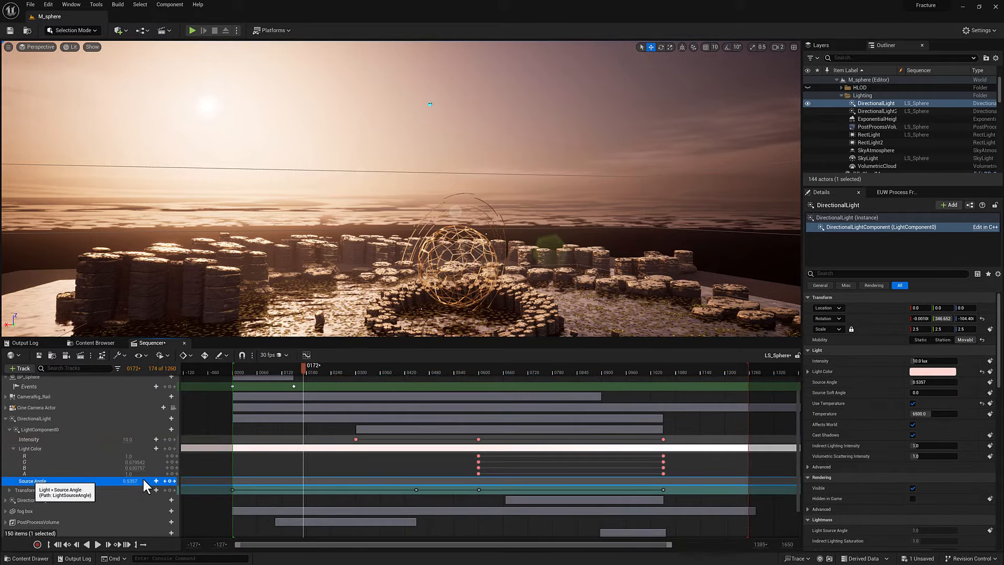
Step: Delete the Source Angle track from DirectionalLight's LightComponent0 and select its Light Color track
{"action": "right_click", "coordinate": [30, 481]}
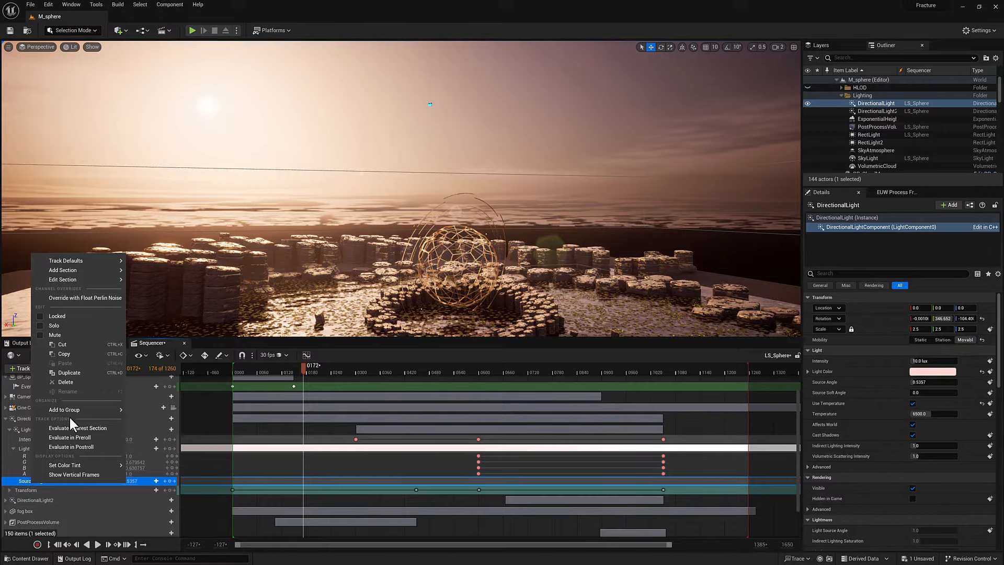
{"action": "left_click", "coordinate": [67, 382]}
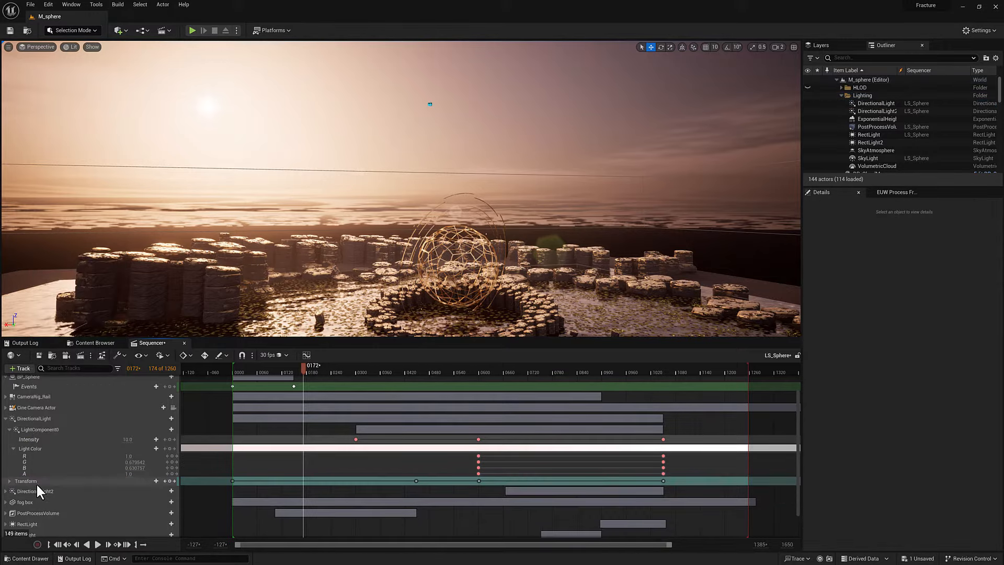
{"action": "left_click", "coordinate": [125, 448]}
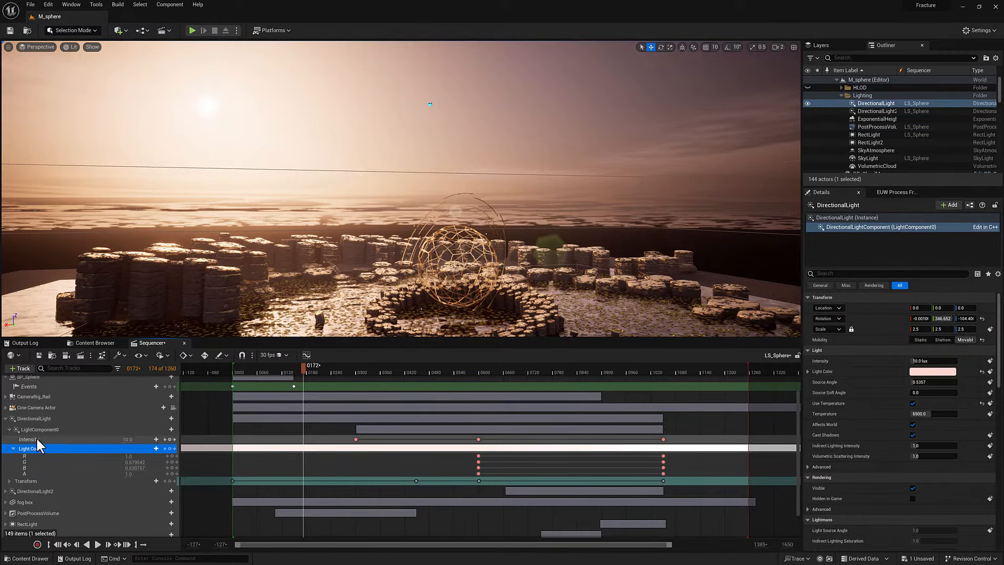
Step: Preview DirectionalLight's keyed animation up to frame 921, return to frame 226 and collapse its tracks
{"action": "left_click_drag", "start_coordinate": [307, 366], "coordinate": [517, 360]}
{"action": "left_click_drag", "start_coordinate": [544, 359], "coordinate": [610, 360]}
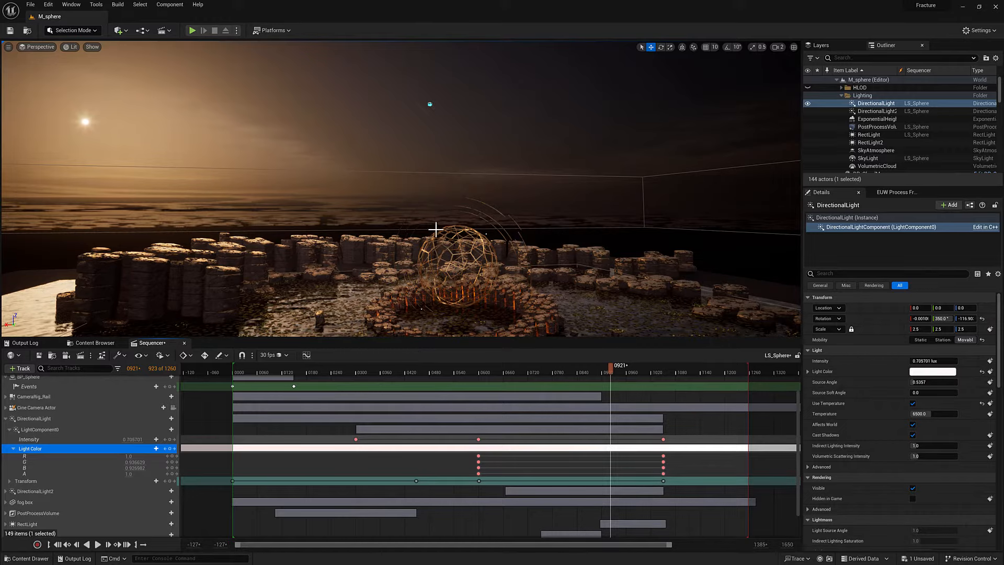
{"action": "left_click_drag", "start_coordinate": [610, 366], "coordinate": [326, 371]}
{"action": "left_click", "coordinate": [19, 419]}
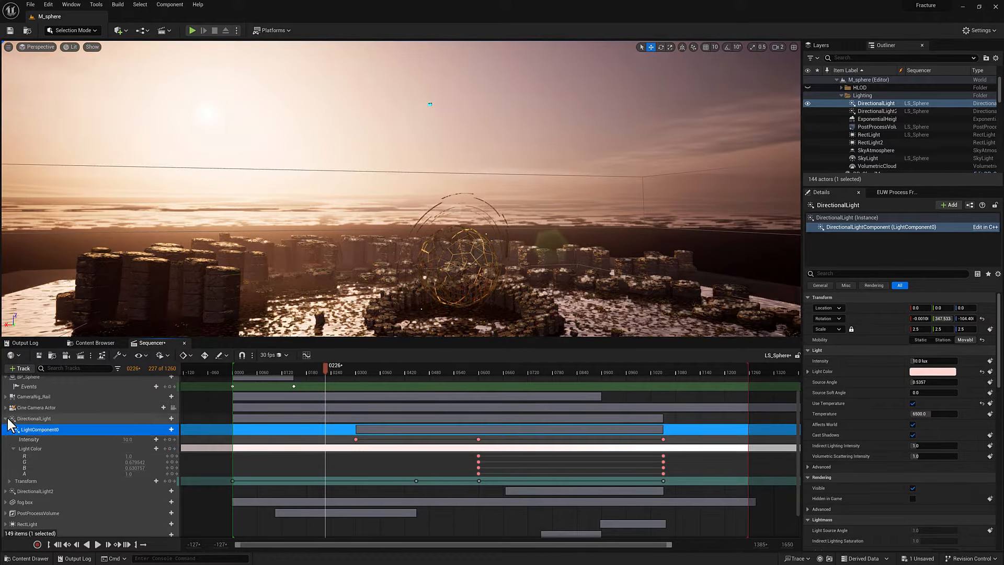
{"action": "double_click", "coordinate": [19, 418]}
Step: Expand and select DirectionalLight2's tracks, and preview the sequence up to frame 576
{"action": "double_click", "coordinate": [31, 455]}
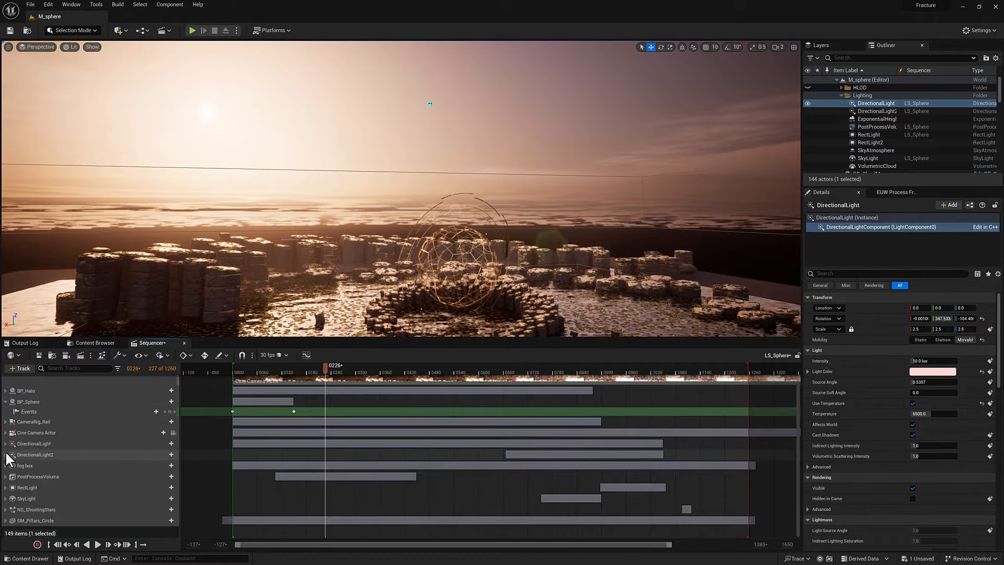
{"action": "left_click", "coordinate": [27, 454]}
{"action": "left_click_drag", "start_coordinate": [323, 366], "coordinate": [468, 380]}
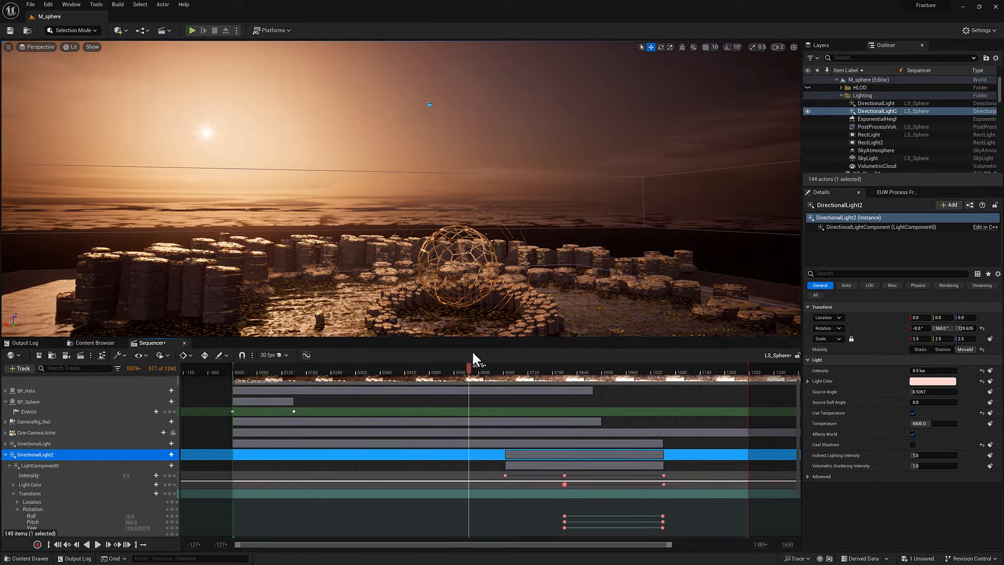
{"action": "right_click_drag", "start_coordinate": [464, 282], "coordinate": [450, 334]}
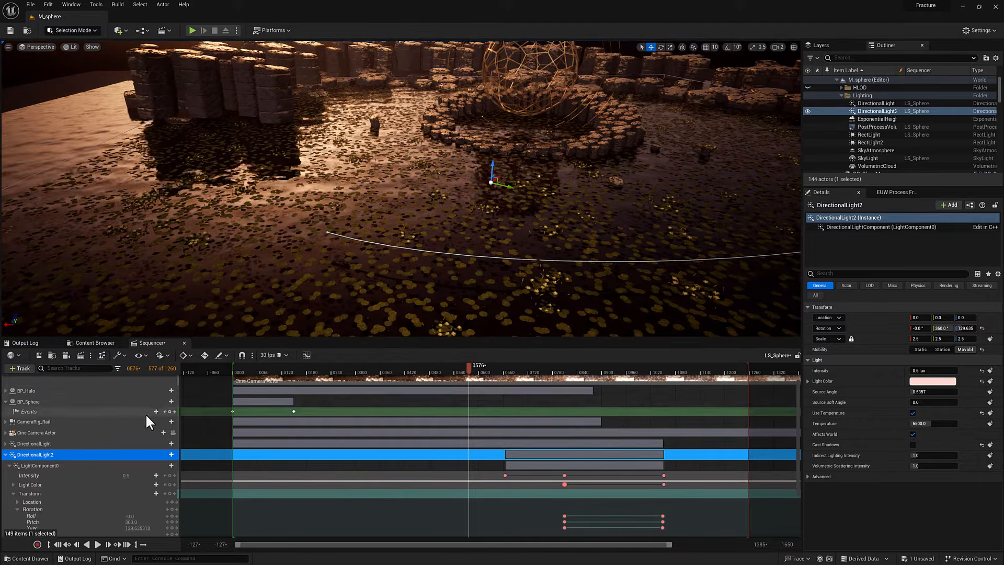
Step: Lock the viewport to the Camera Cuts track and turn off Show Rail Visualization for CameraRig_Rail
{"action": "left_click", "coordinate": [173, 433]}
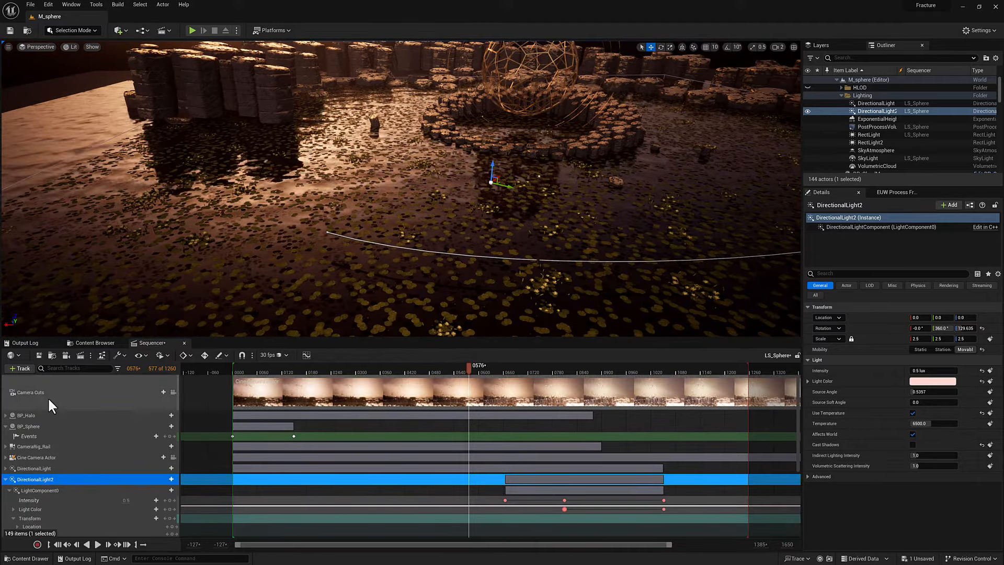
{"action": "left_click", "coordinate": [173, 391]}
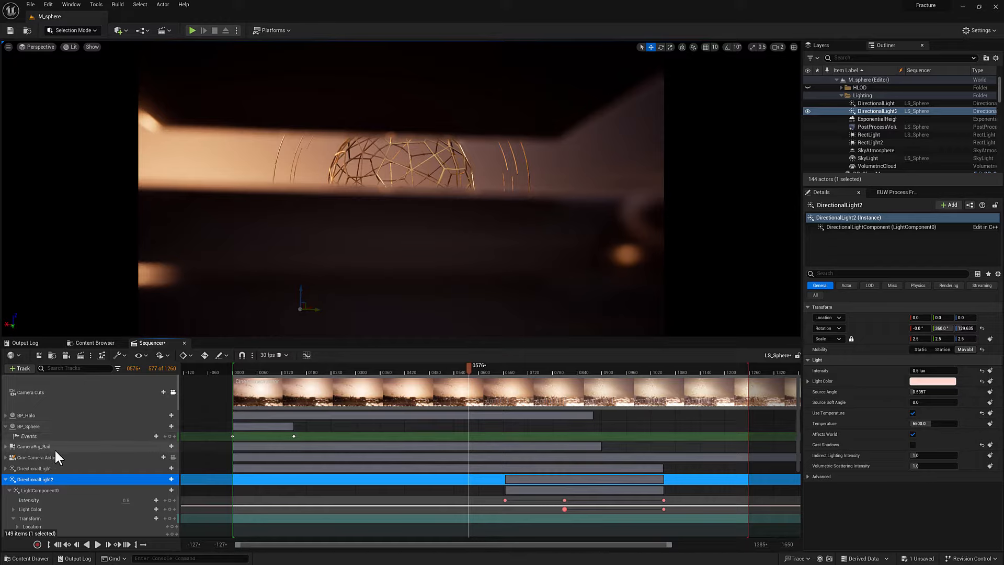
{"action": "left_click", "coordinate": [39, 447]}
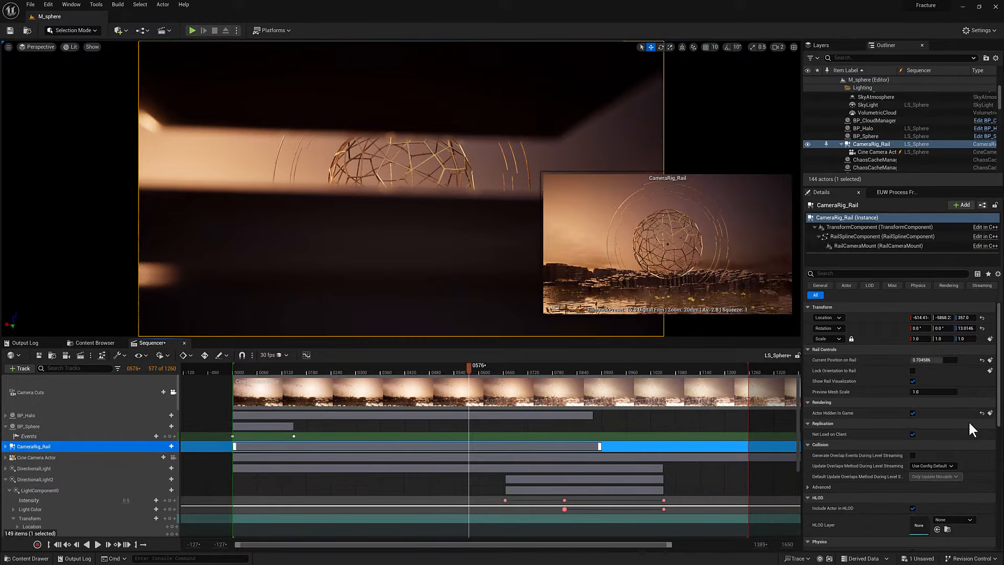
{"action": "left_click", "coordinate": [912, 381]}
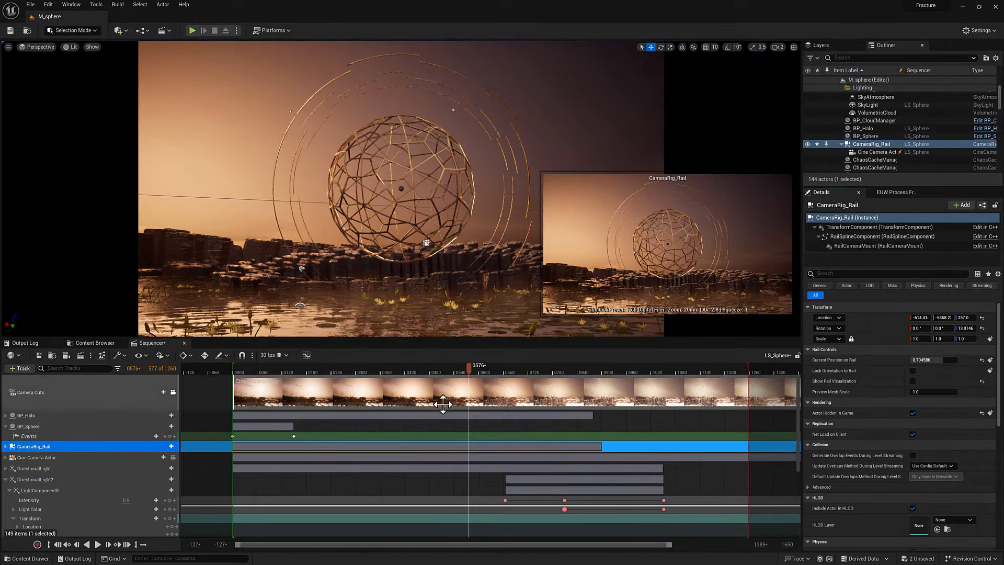
Step: Preview DirectionalLight2's intensity change through the camera cut around frames 670 to 684, and release the viewport to a free overview
{"action": "left_click", "coordinate": [45, 480]}
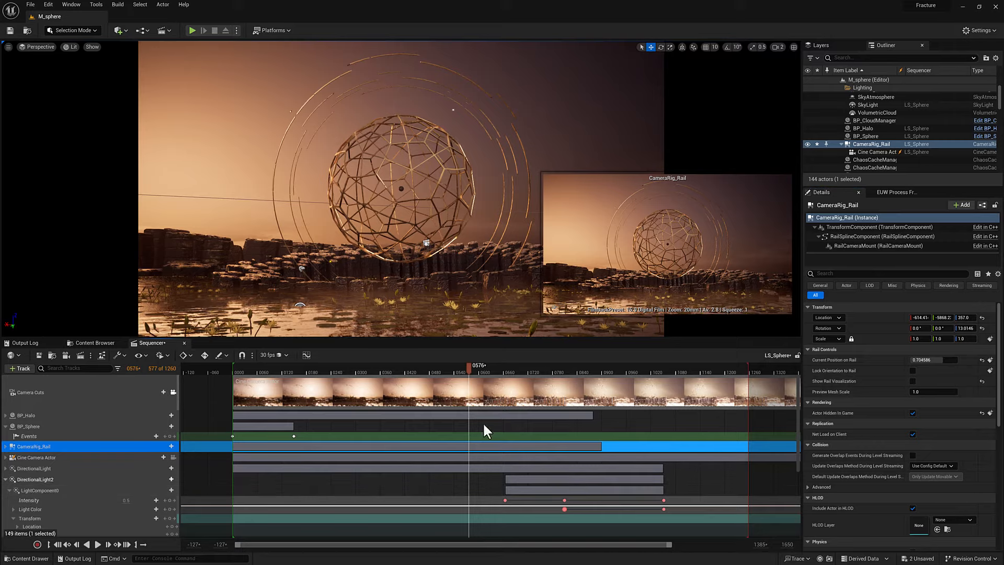
{"action": "left_click_drag", "start_coordinate": [481, 370], "coordinate": [513, 372]}
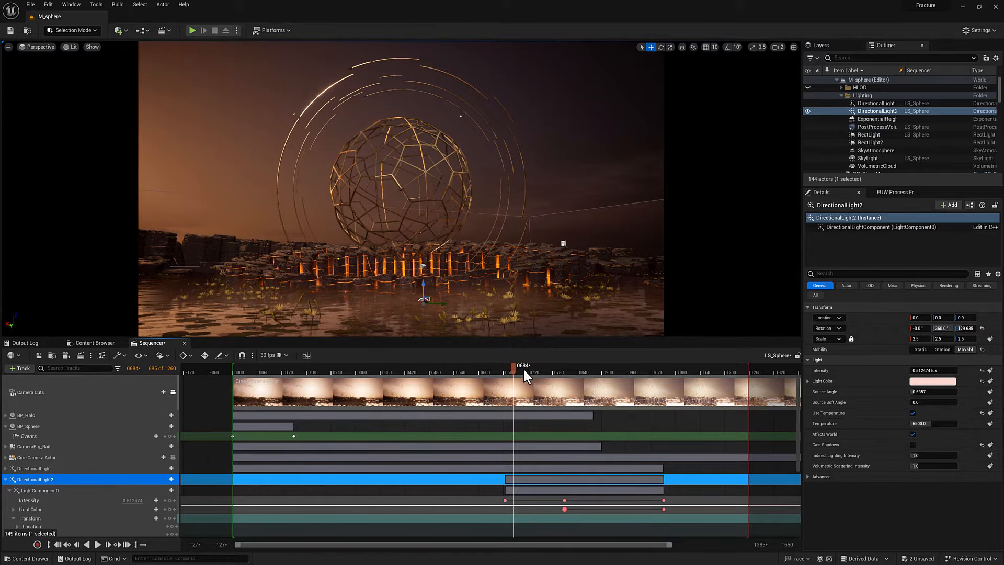
{"action": "mouse_move", "coordinate": [524, 372]}
{"action": "left_mouse_down"}
{"action": "mouse_move", "coordinate": [613, 375]}
{"action": "mouse_move", "coordinate": [508, 375]}
{"action": "left_mouse_up"}
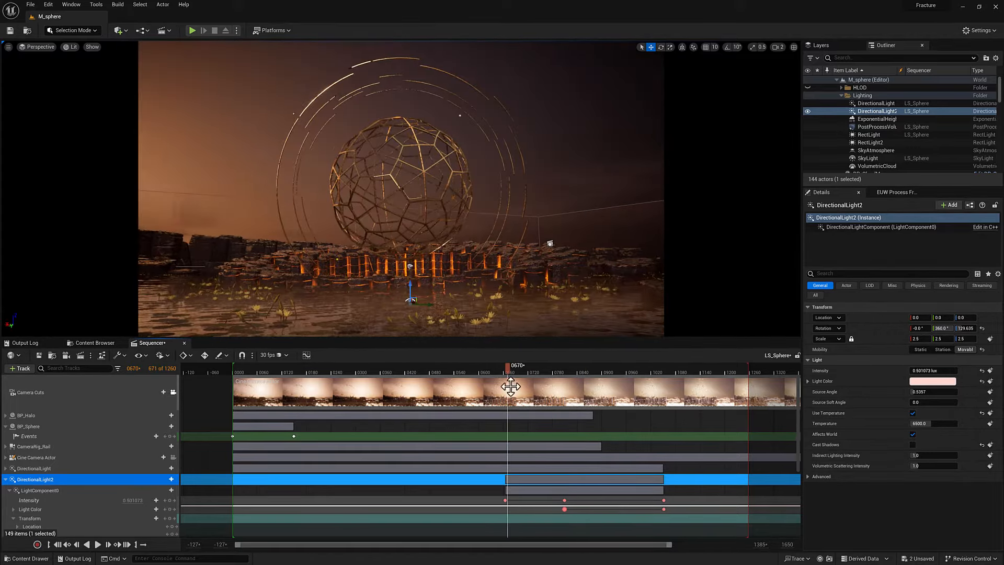
{"action": "left_click", "coordinate": [5, 479]}
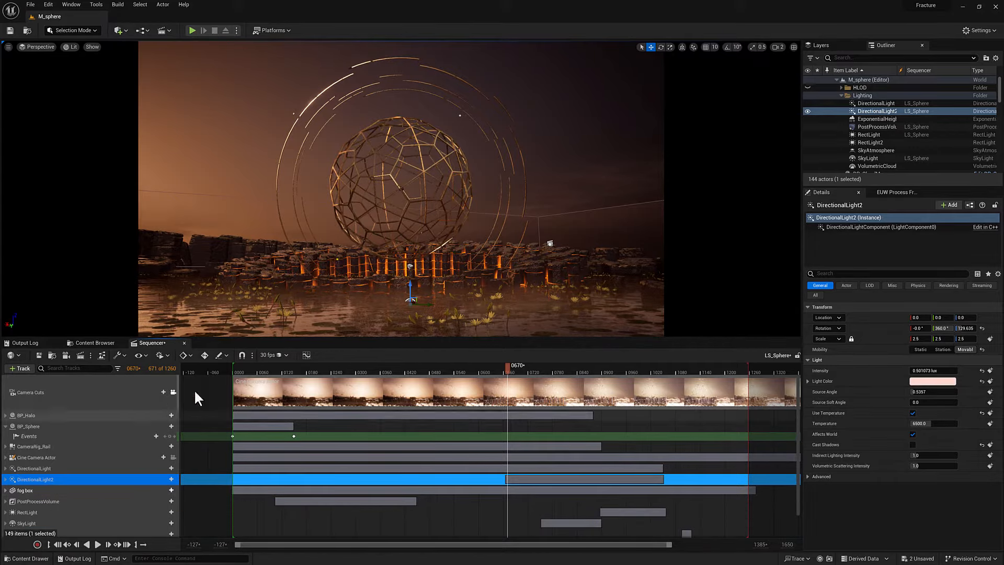
{"action": "left_click", "coordinate": [173, 392]}
{"action": "mouse_move", "coordinate": [334, 225]}
{"action": "right_mouse_down"}
{"action": "mouse_move", "coordinate": [340, 298]}
{"action": "mouse_move", "coordinate": [346, 219]}
{"action": "right_mouse_up"}
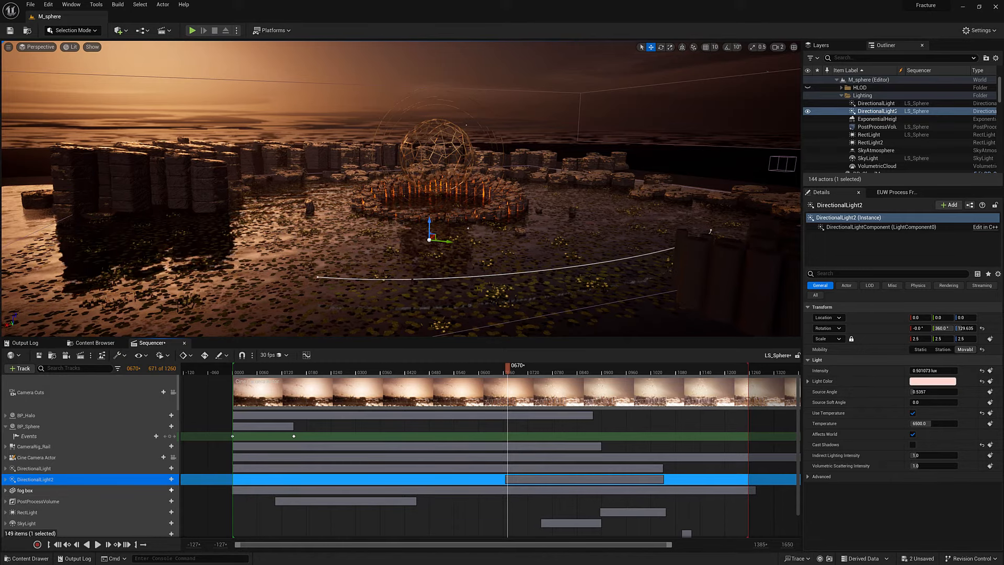
Step: Bring the browser window with the YouTube video Local Volumetric Fog into view and move it off screen again
{"action": "left_click_drag", "start_coordinate": [1003, 95], "coordinate": [417, 96]}
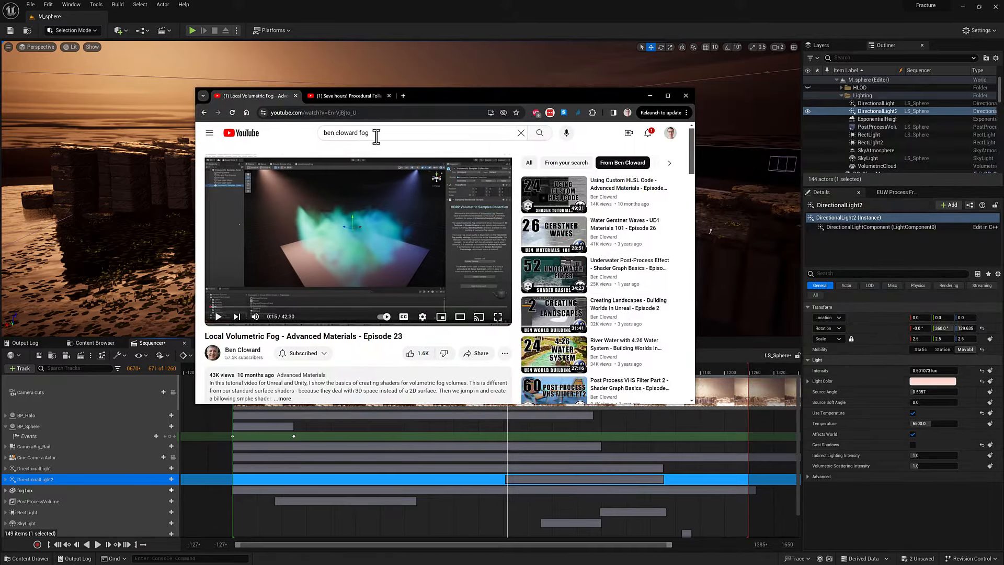
{"action": "left_click_drag", "start_coordinate": [434, 93], "coordinate": [1003, 93]}
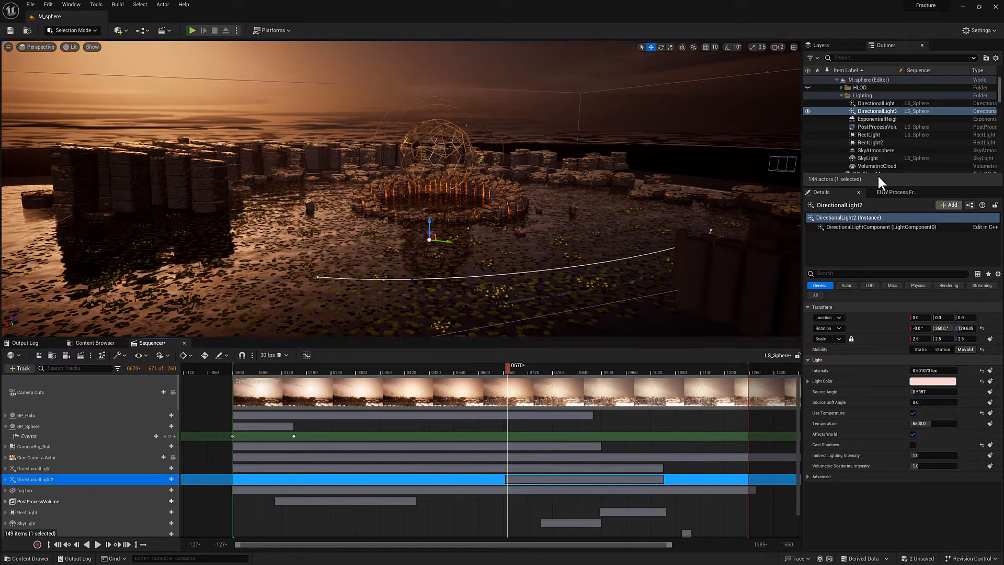
Step: Select PostProcessVolume and examine its lens, color grading and rendering feature settings
{"action": "left_click", "coordinate": [21, 510]}
{"action": "left_click", "coordinate": [22, 501]}
{"action": "scroll", "coordinate": [902, 472], "scroll_direction": "down", "scroll_amount": 5}
{"action": "left_click", "coordinate": [808, 455]}
{"action": "left_click", "coordinate": [807, 455]}
{"action": "left_click", "coordinate": [808, 466]}
{"action": "left_click", "coordinate": [809, 474]}
{"action": "scroll", "coordinate": [820, 501], "scroll_direction": "down", "scroll_amount": 3}
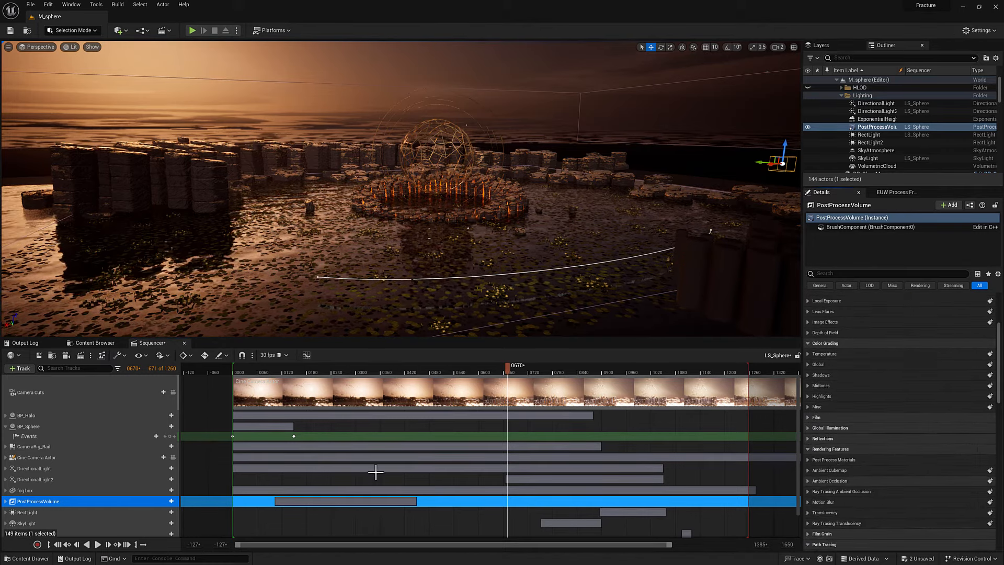
{"action": "scroll", "coordinate": [911, 469], "scroll_direction": "down", "scroll_amount": 3}
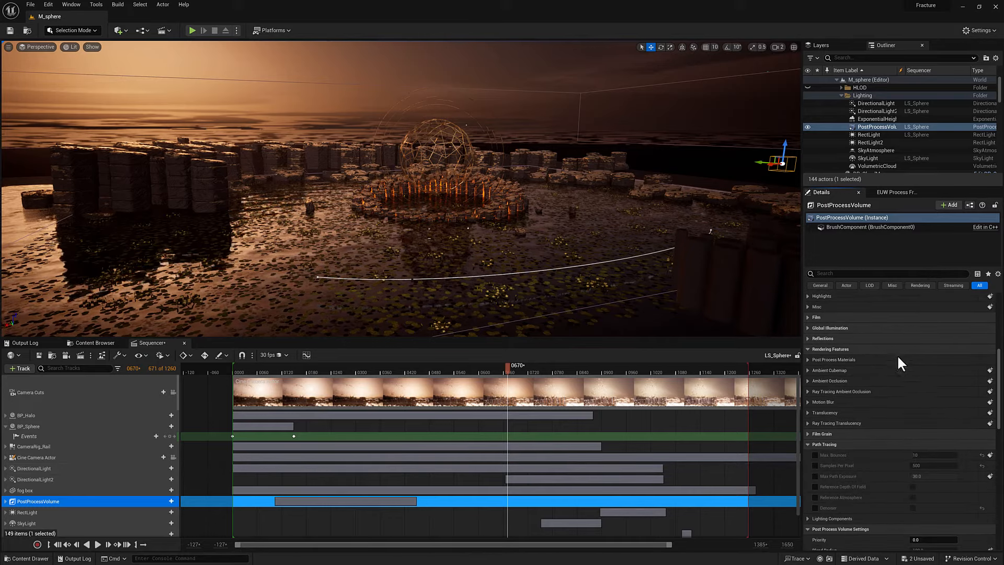
Step: Examine PostProcessVolume's Motion Blur settings, leaving the Path Tracing and Motion Blur groups collapsed
{"action": "left_click", "coordinate": [817, 444]}
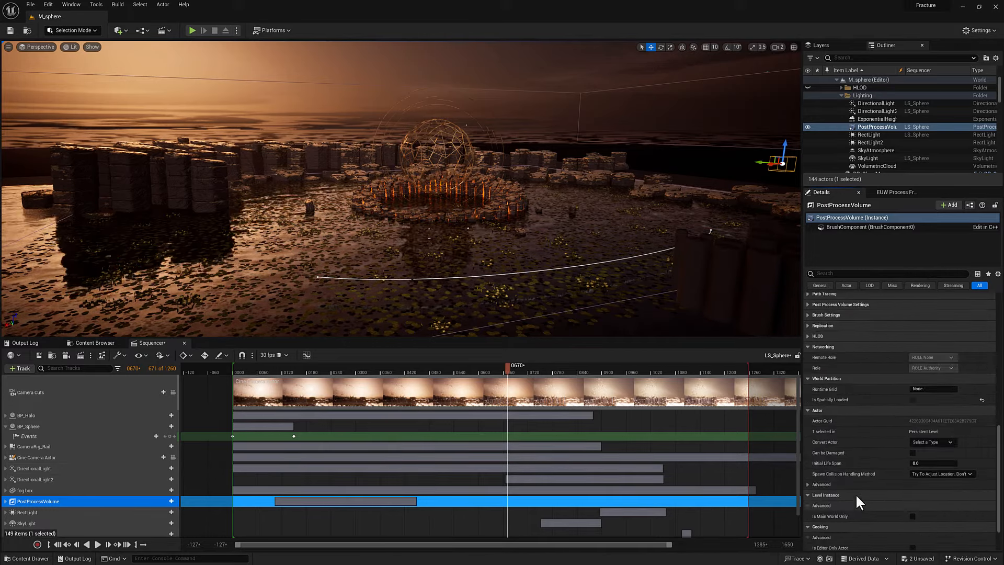
{"action": "scroll", "coordinate": [847, 444], "scroll_direction": "up", "scroll_amount": 5}
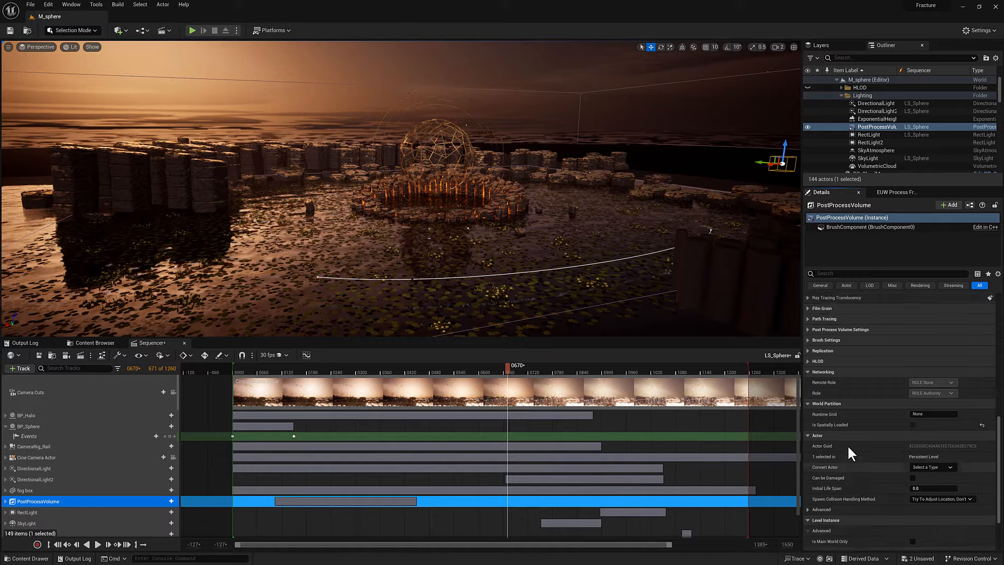
{"action": "left_click", "coordinate": [808, 377]}
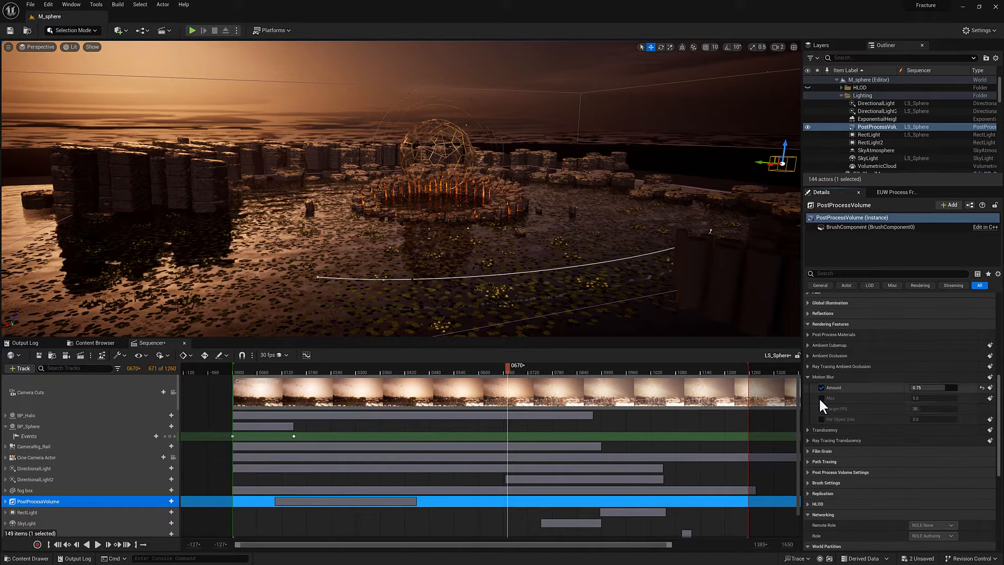
{"action": "left_click", "coordinate": [817, 378]}
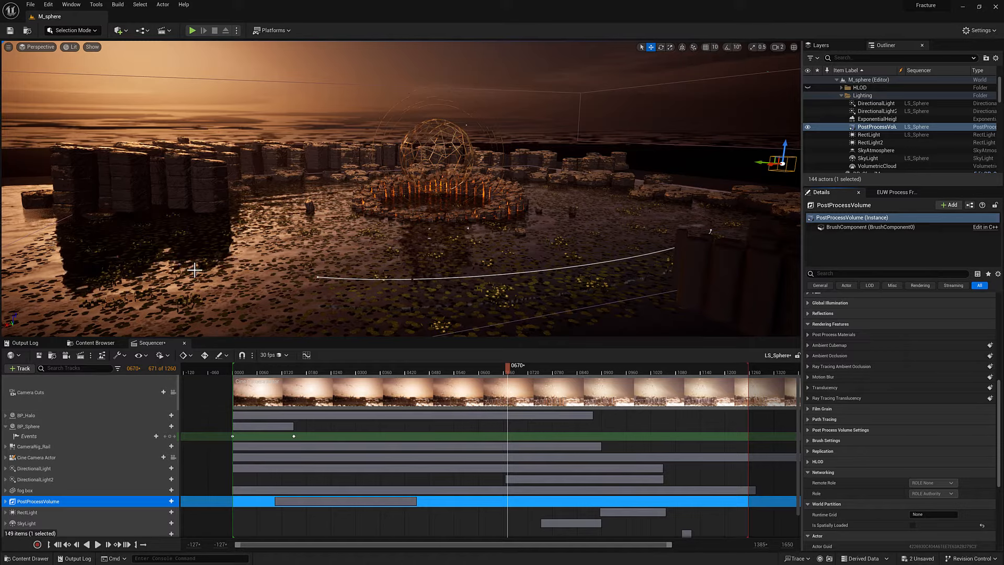
{"action": "right_click_drag", "start_coordinate": [420, 242], "coordinate": [424, 203]}
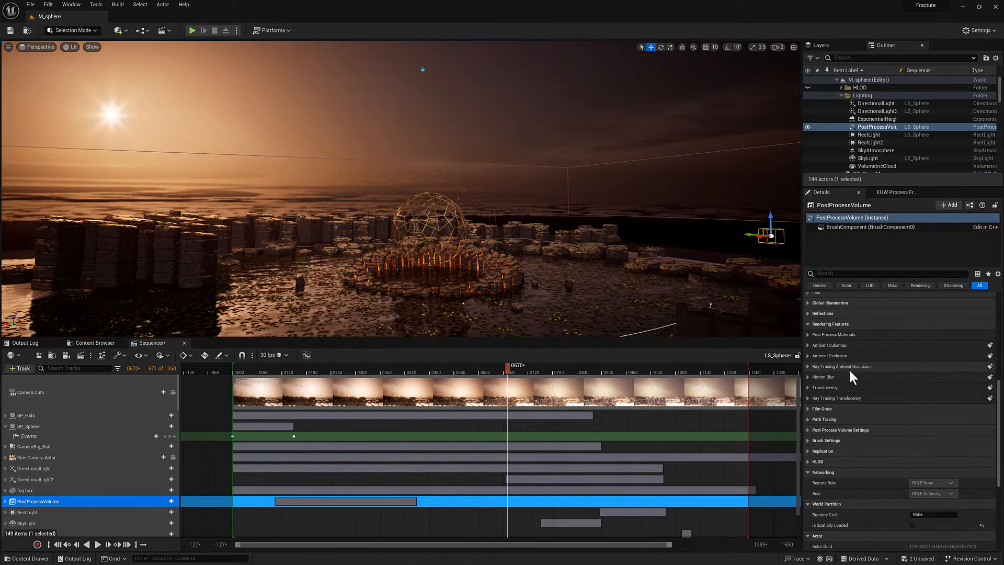
Step: Expand PostProcessVolume's tracks and preview its keyed Intensity (Settings) animation up to frame 252
{"action": "left_click", "coordinate": [6, 500]}
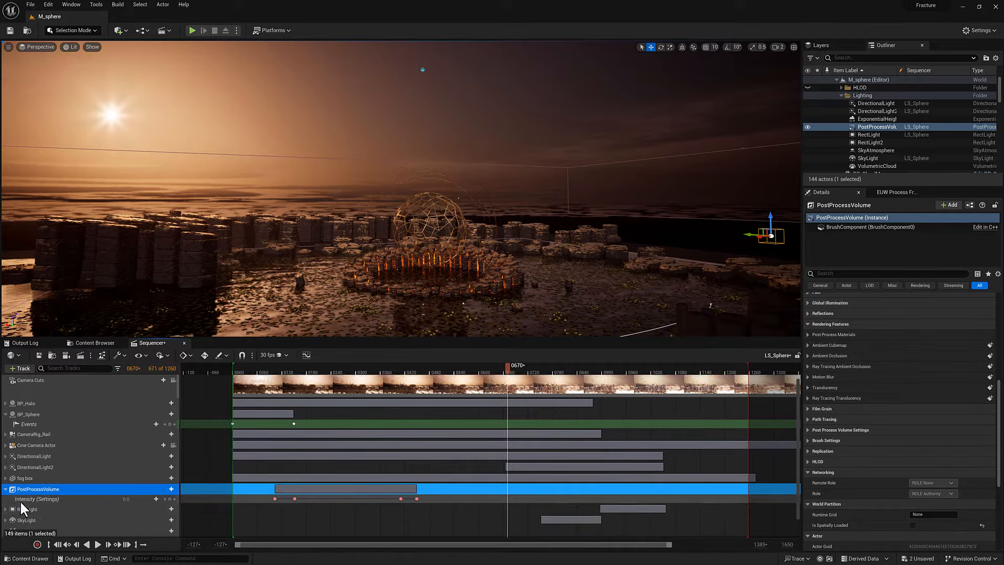
{"action": "left_click", "coordinate": [264, 367]}
{"action": "left_click_drag", "start_coordinate": [264, 367], "coordinate": [294, 367]}
{"action": "key", "text": "w"}
{"action": "right_click_drag", "start_coordinate": [401, 188], "coordinate": [461, 256]}
{"action": "left_click_drag", "start_coordinate": [295, 369], "coordinate": [336, 369]}
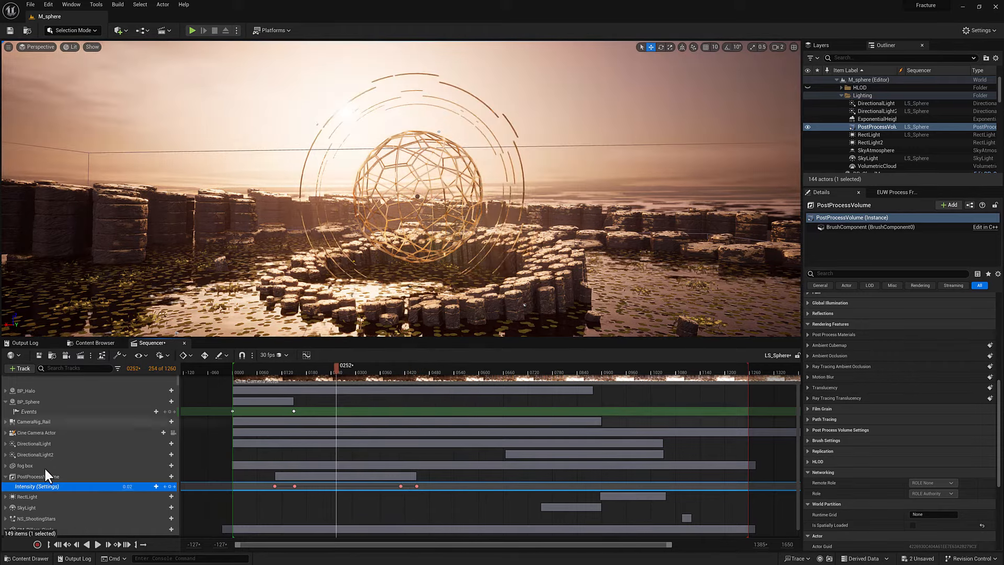
{"action": "scroll", "coordinate": [865, 378], "scroll_direction": "up", "scroll_amount": 6}
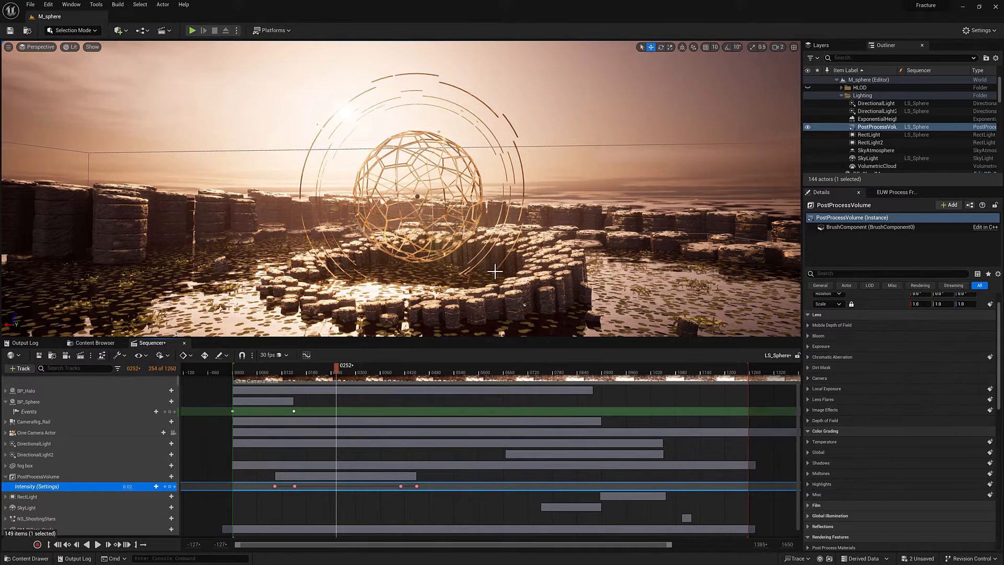
Step: Select RectLight and preview the lighting change up to frame 778
{"action": "right_click_drag", "start_coordinate": [350, 269], "coordinate": [395, 281]}
{"action": "left_click", "coordinate": [28, 497]}
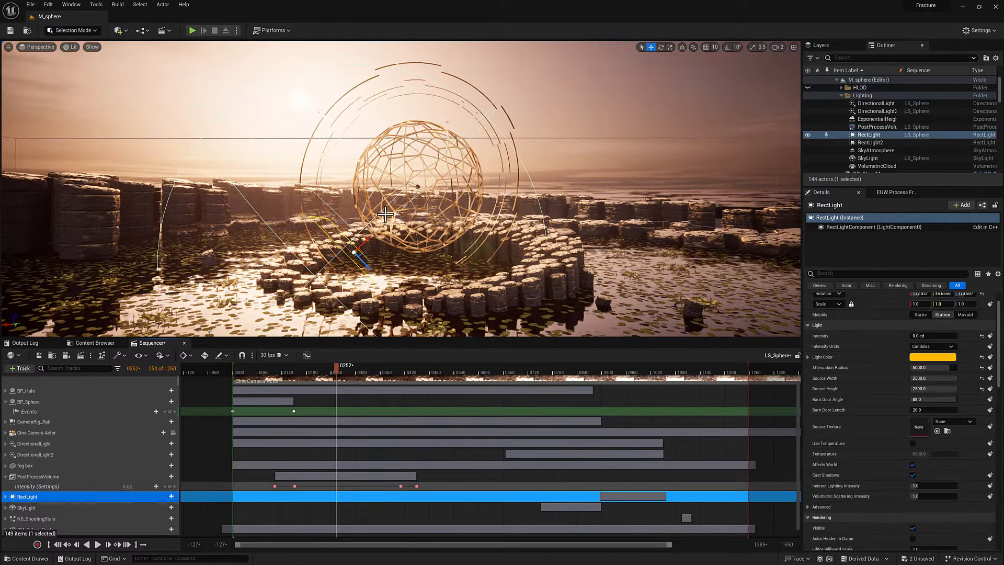
{"action": "left_click_drag", "start_coordinate": [354, 373], "coordinate": [551, 392]}
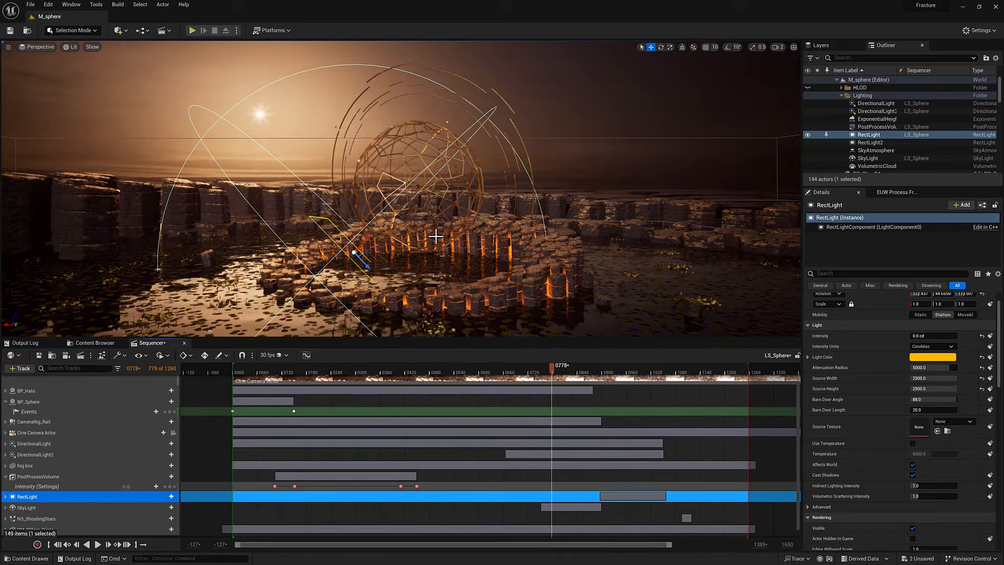
Step: Expand SkyLight's tracks, preview its keyed intensity animation up to frame 936 and collapse the tracks
{"action": "left_click", "coordinate": [27, 508]}
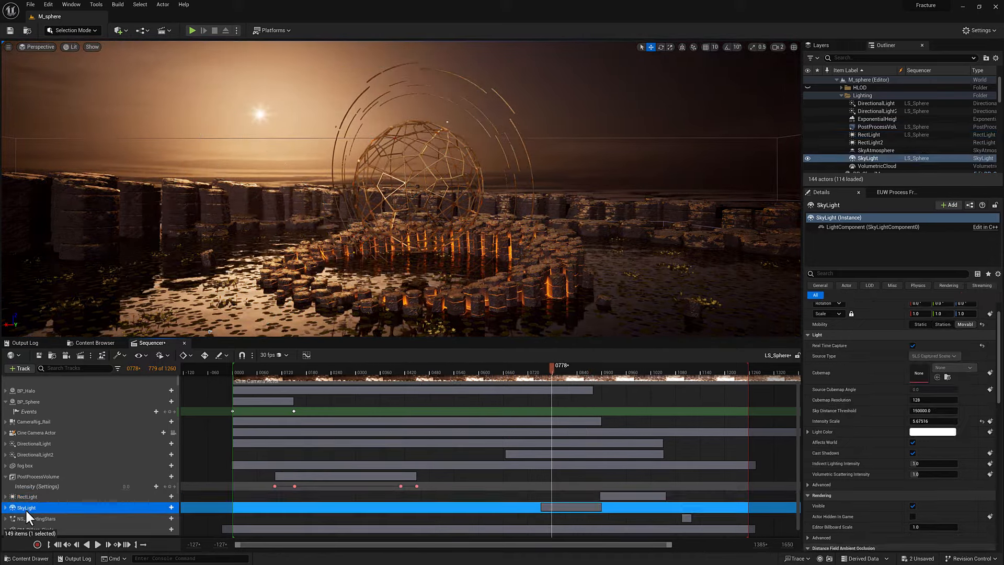
{"action": "left_click", "coordinate": [6, 507]}
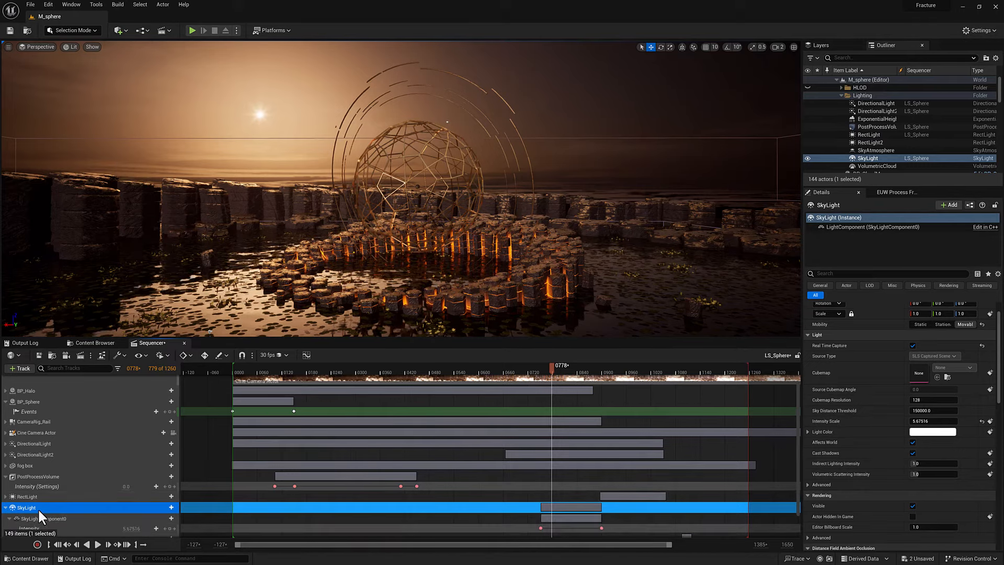
{"action": "scroll", "coordinate": [27, 508], "scroll_direction": "down", "scroll_amount": 2}
{"action": "left_click_drag", "start_coordinate": [536, 369], "coordinate": [617, 371]}
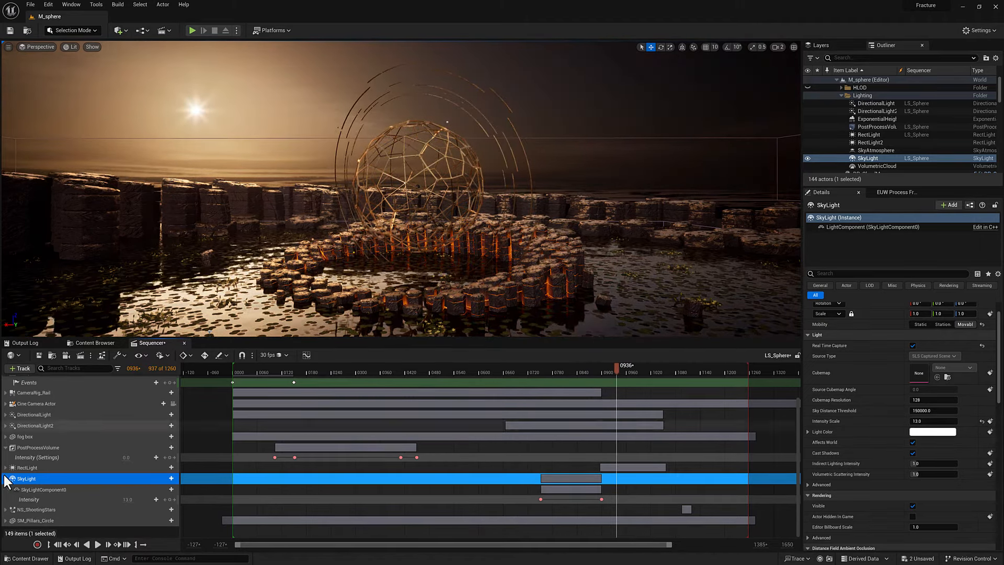
{"action": "left_click", "coordinate": [6, 479]}
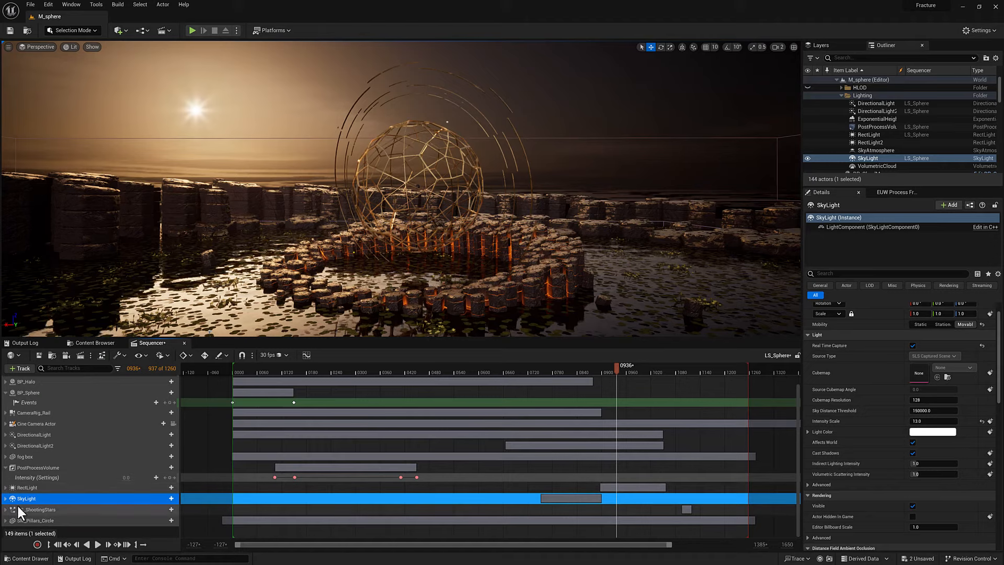
Step: Expand NS_ShootingStars down to its System Life Cycle track and preview the sequence up to frame 1122
{"action": "left_click", "coordinate": [42, 508]}
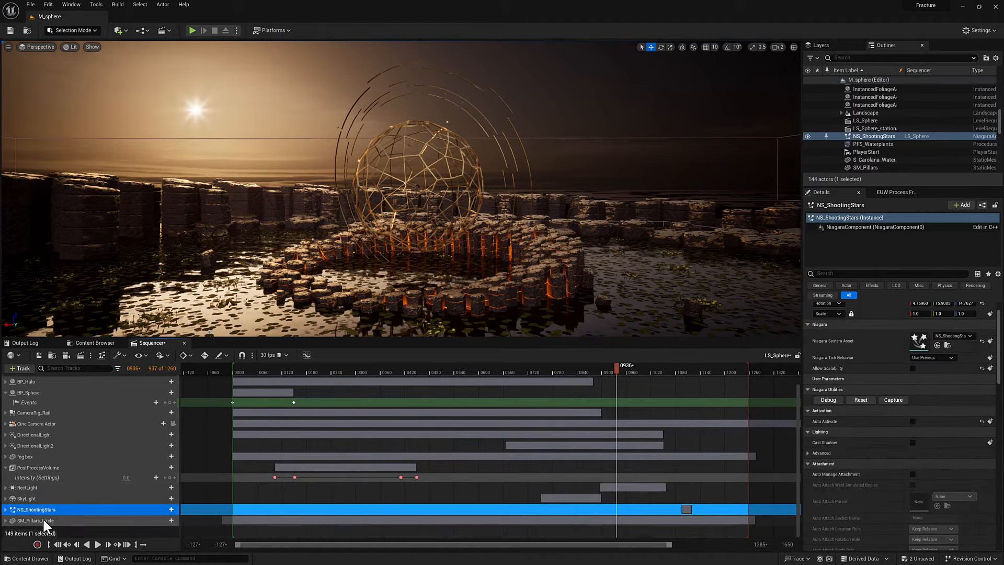
{"action": "left_click", "coordinate": [5, 510]}
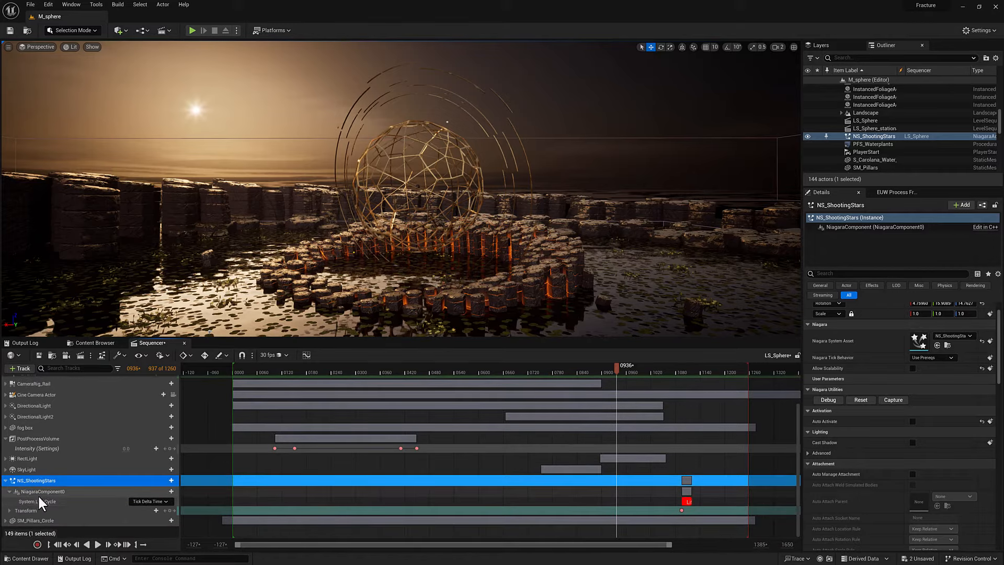
{"action": "left_click", "coordinate": [53, 491]}
{"action": "left_click", "coordinate": [38, 501]}
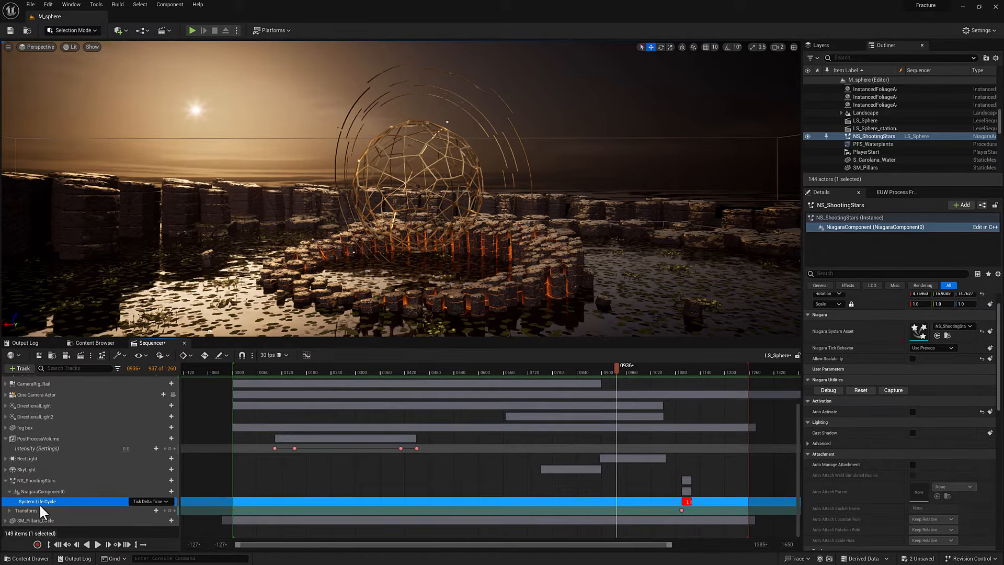
{"action": "left_click_drag", "start_coordinate": [616, 365], "coordinate": [693, 368]}
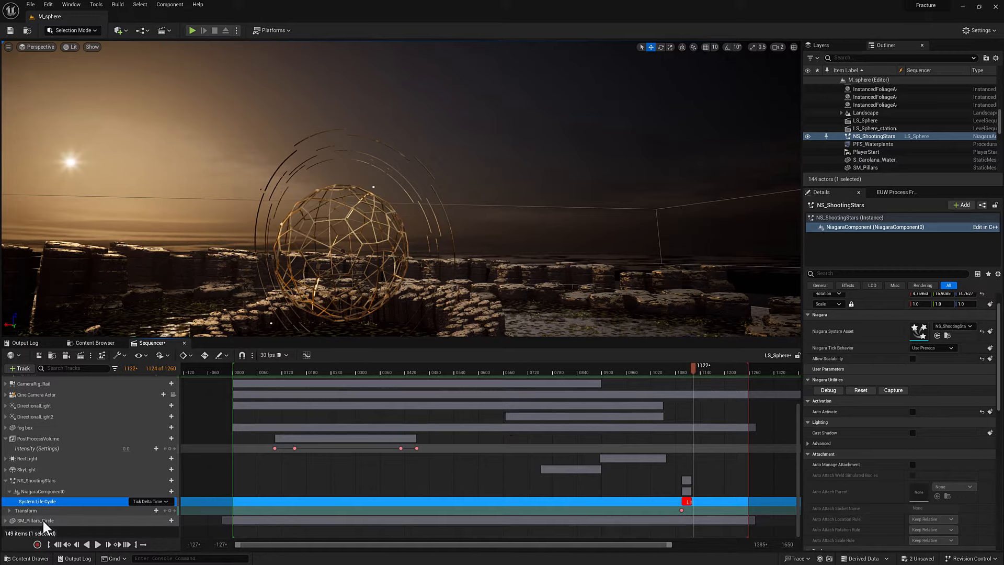
Step: Select SM_Pillars_Circle and expand its component, material and transform tracks
{"action": "left_click", "coordinate": [51, 521]}
{"action": "left_click", "coordinate": [7, 521]}
{"action": "left_click", "coordinate": [7, 520]}
{"action": "right_click_drag", "start_coordinate": [476, 208], "coordinate": [471, 229]}
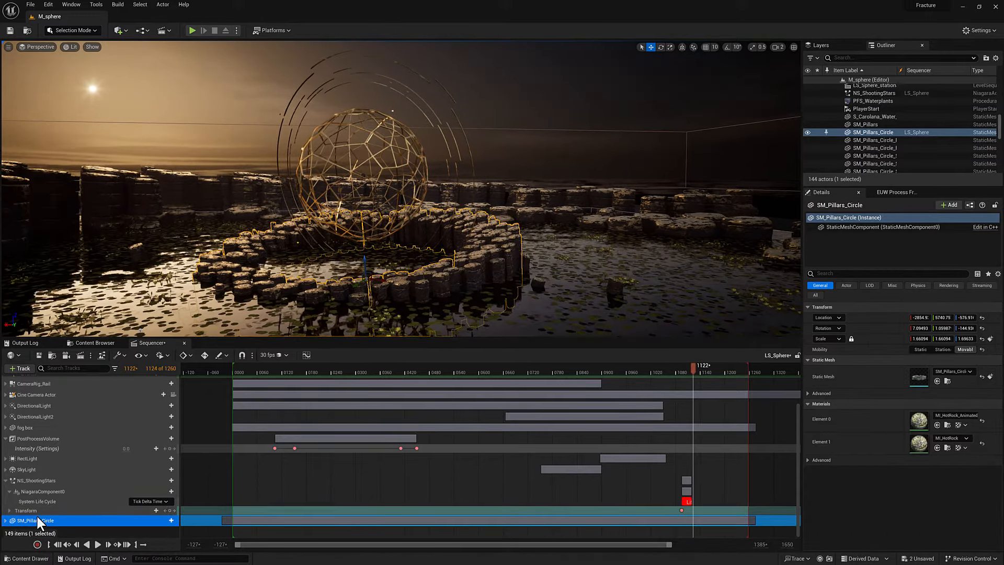
{"action": "left_click", "coordinate": [7, 521]}
{"action": "scroll", "coordinate": [31, 509], "scroll_direction": "down", "scroll_amount": 3}
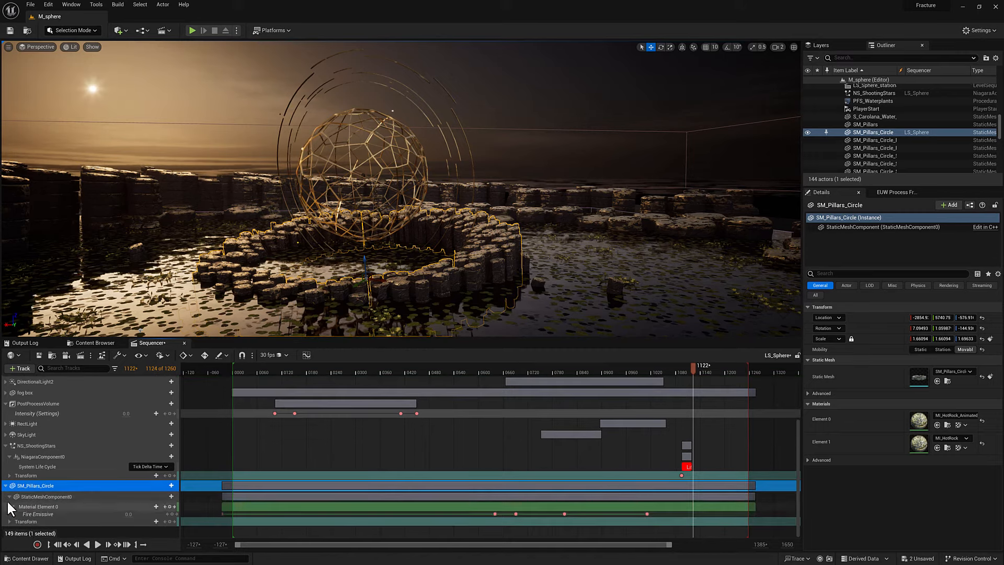
Step: Review the tracks that can be added to SM_Pillars_Circle and to its StaticMeshComponent0
{"action": "left_click", "coordinate": [171, 485]}
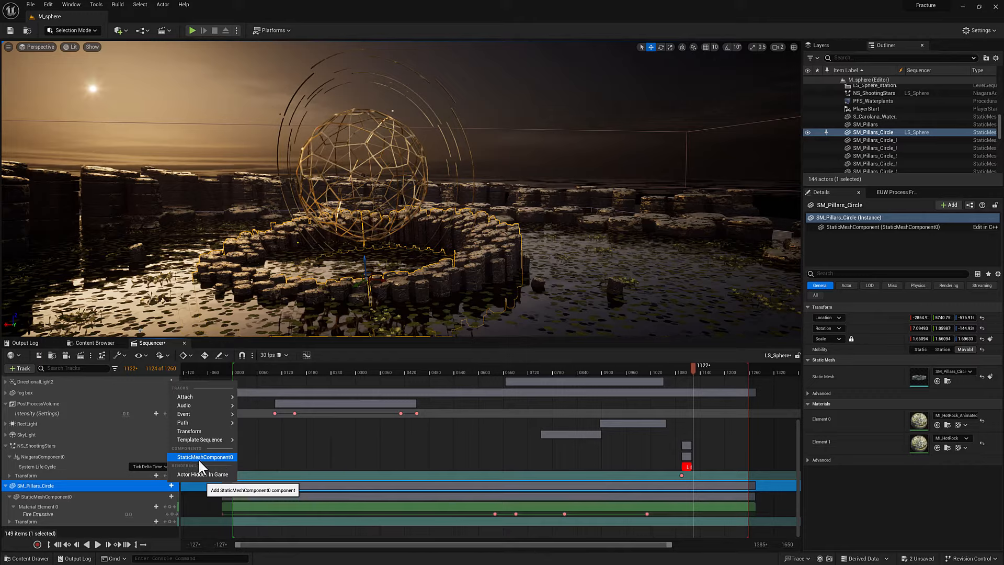
{"action": "left_click", "coordinate": [48, 497]}
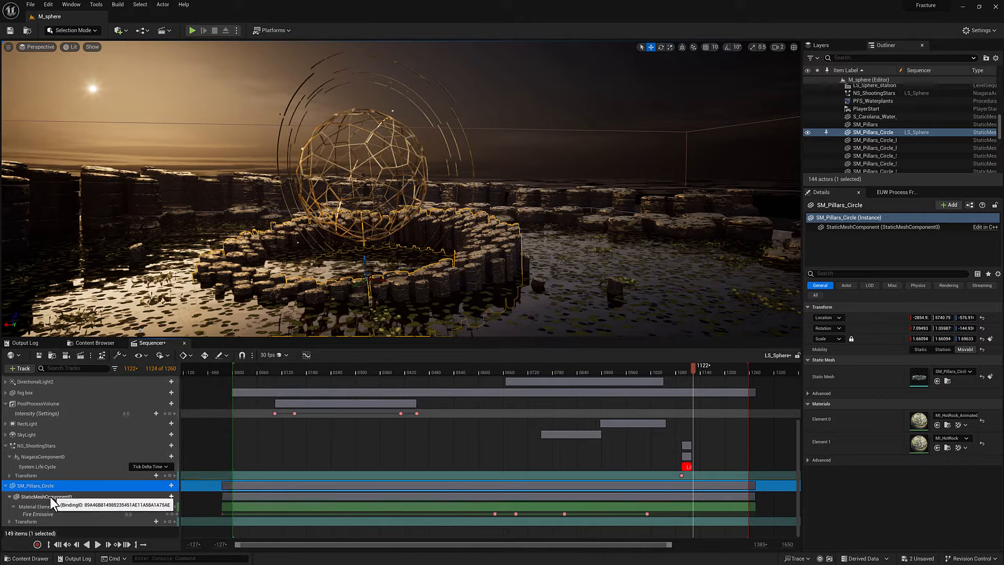
{"action": "left_click", "coordinate": [169, 496]}
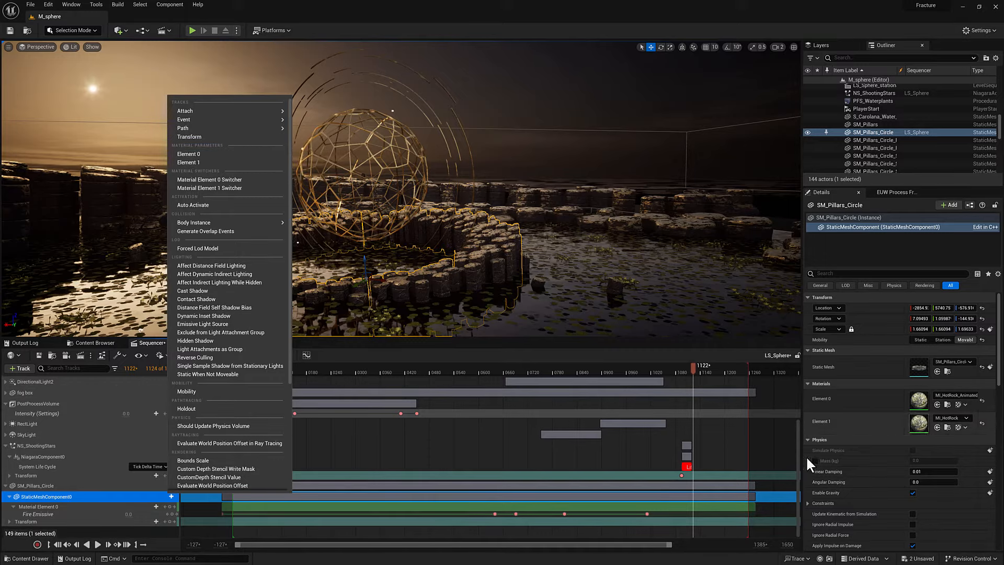
Step: Review Material Element 0's addable parameters and preview the keyed Fire Emissive animation up to frame 1029
{"action": "left_click", "coordinate": [46, 505]}
{"action": "left_click", "coordinate": [46, 507]}
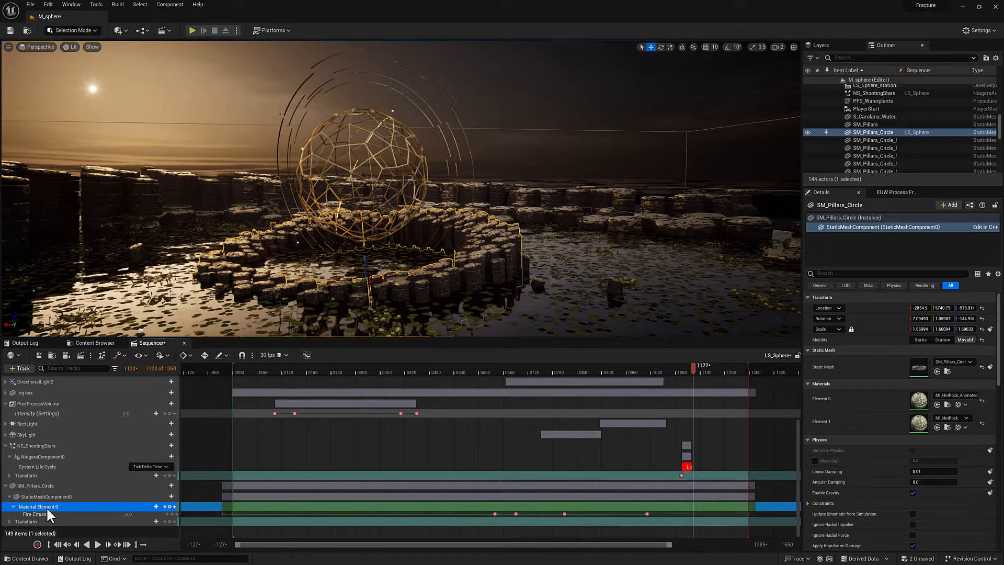
{"action": "left_click", "coordinate": [155, 506]}
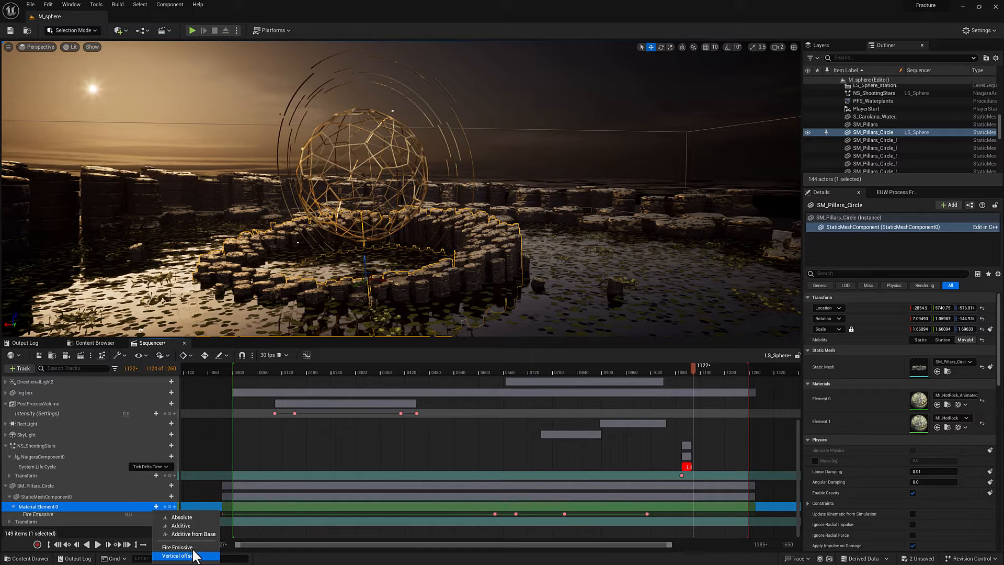
{"action": "left_click", "coordinate": [33, 514]}
{"action": "left_click_drag", "start_coordinate": [481, 367], "coordinate": [655, 369]}
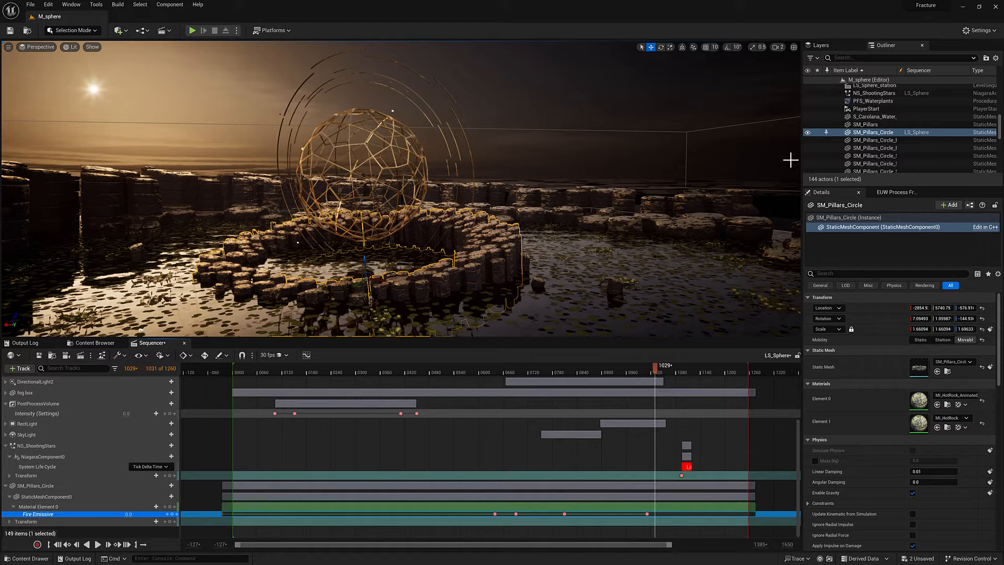
Step: Preview how the sky and clouds change by scrubbing to frames 308 and 975 and back to 868
{"action": "right_click_drag", "start_coordinate": [443, 271], "coordinate": [414, 258]}
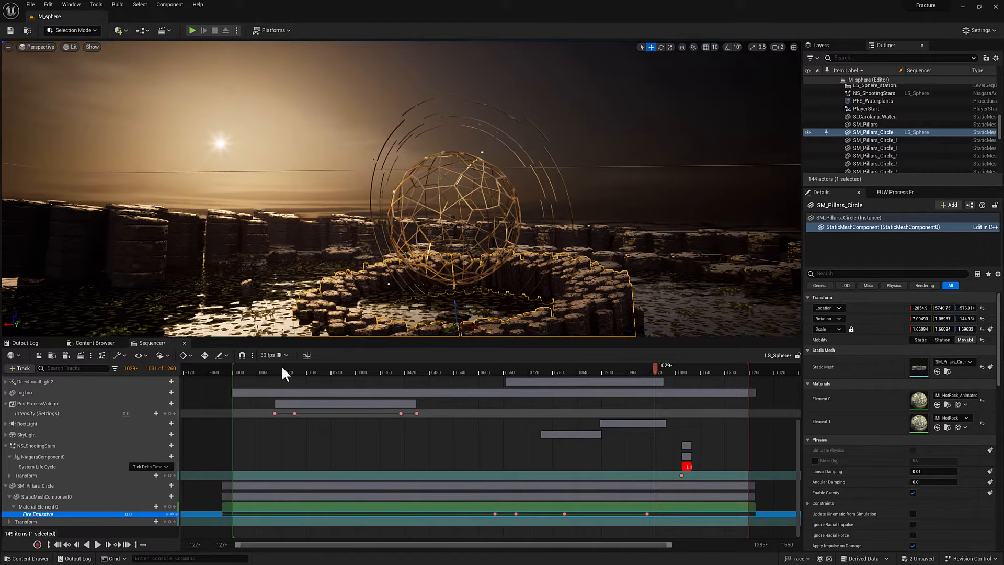
{"action": "left_click_drag", "start_coordinate": [999, 126], "coordinate": [999, 79]}
{"action": "right_click_drag", "start_coordinate": [323, 329], "coordinate": [322, 293]}
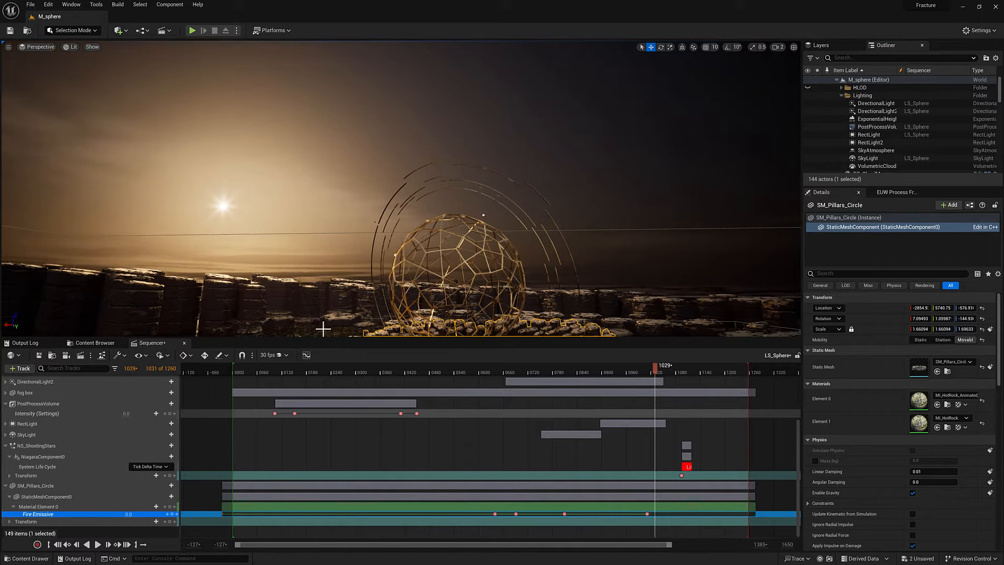
{"action": "left_click_drag", "start_coordinate": [243, 372], "coordinate": [359, 372]}
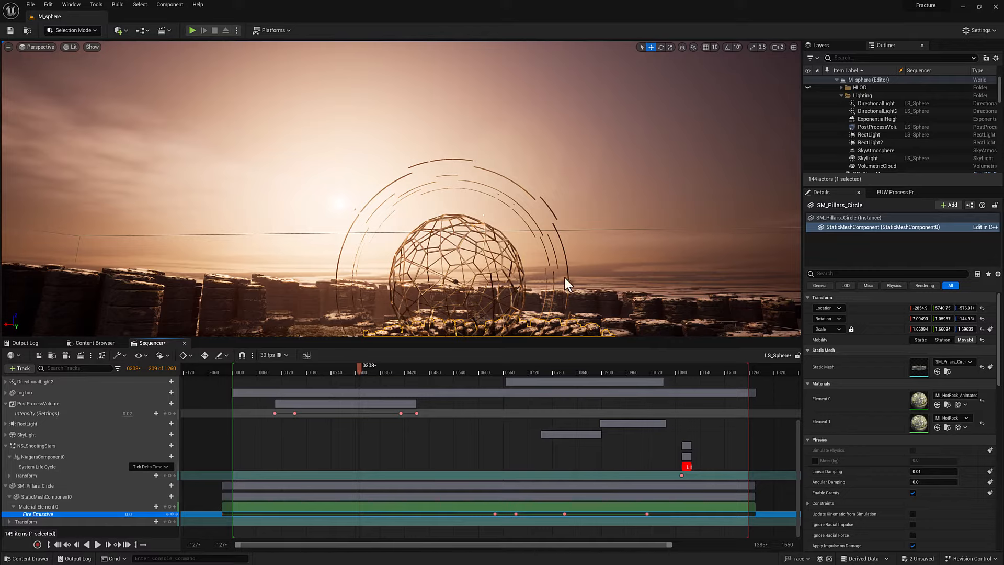
{"action": "left_click_drag", "start_coordinate": [389, 372], "coordinate": [632, 374]}
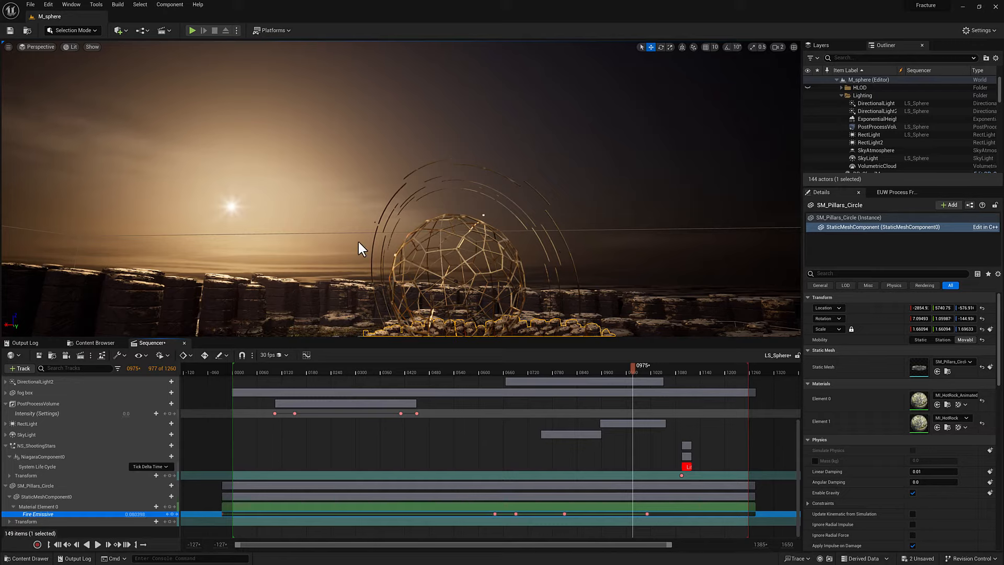
{"action": "left_click_drag", "start_coordinate": [628, 368], "coordinate": [588, 368]}
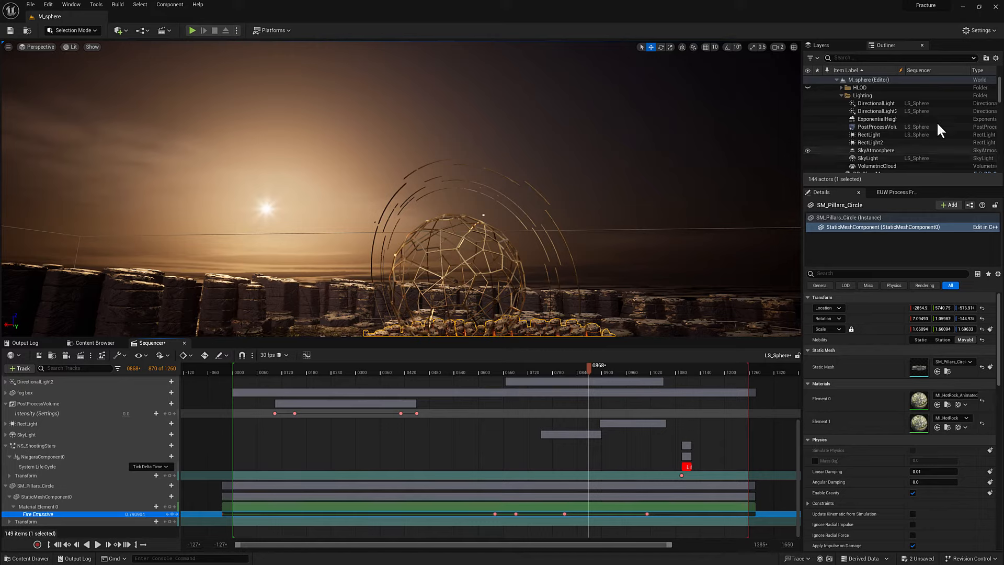
Step: Examine VolumetricCloud's layer and cloud tracing settings, and select BP_CloudManager
{"action": "left_click", "coordinate": [885, 165]}
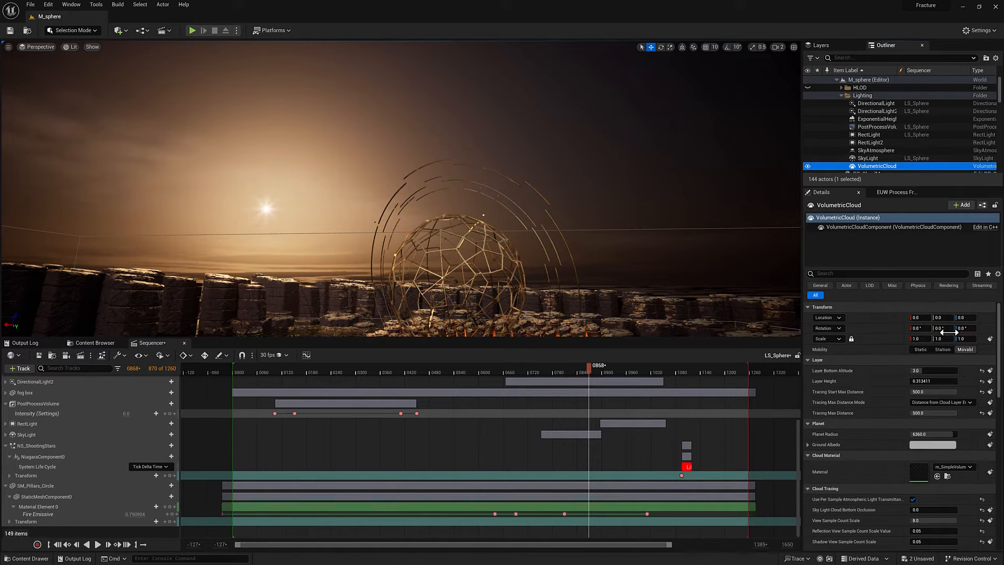
{"action": "scroll", "coordinate": [860, 390], "scroll_direction": "down", "scroll_amount": 3}
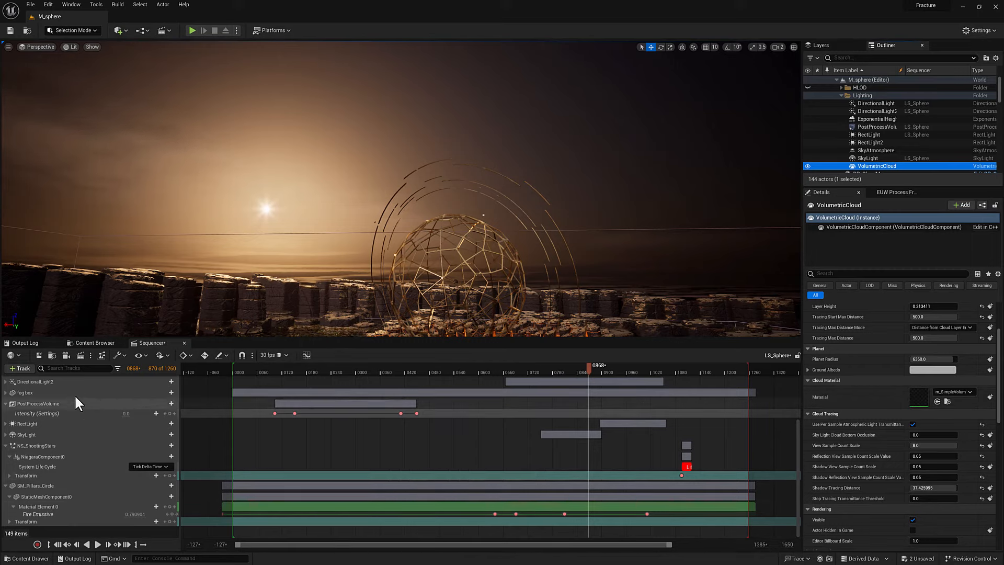
{"action": "scroll", "coordinate": [884, 127], "scroll_direction": "down", "scroll_amount": 2}
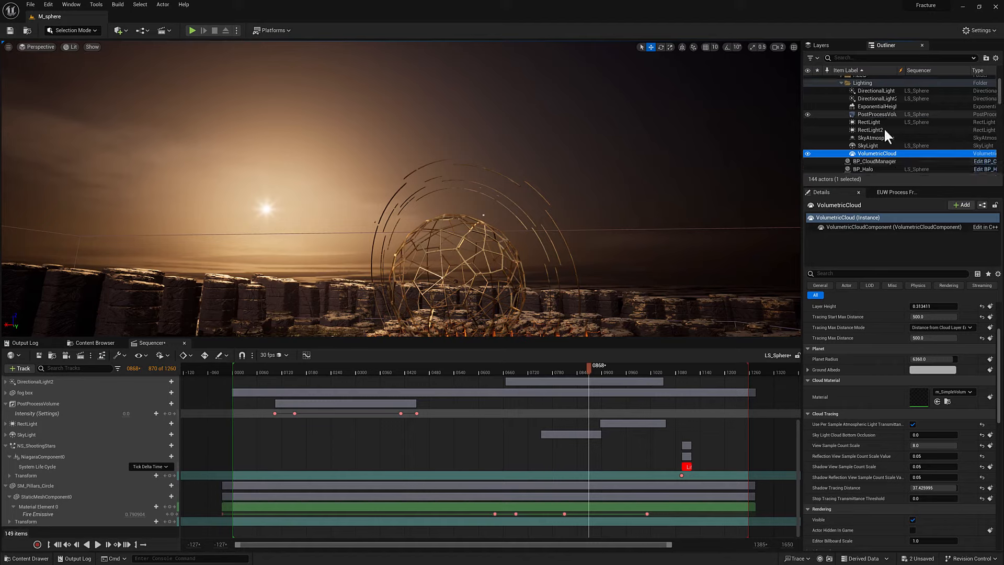
{"action": "left_click", "coordinate": [900, 127]}
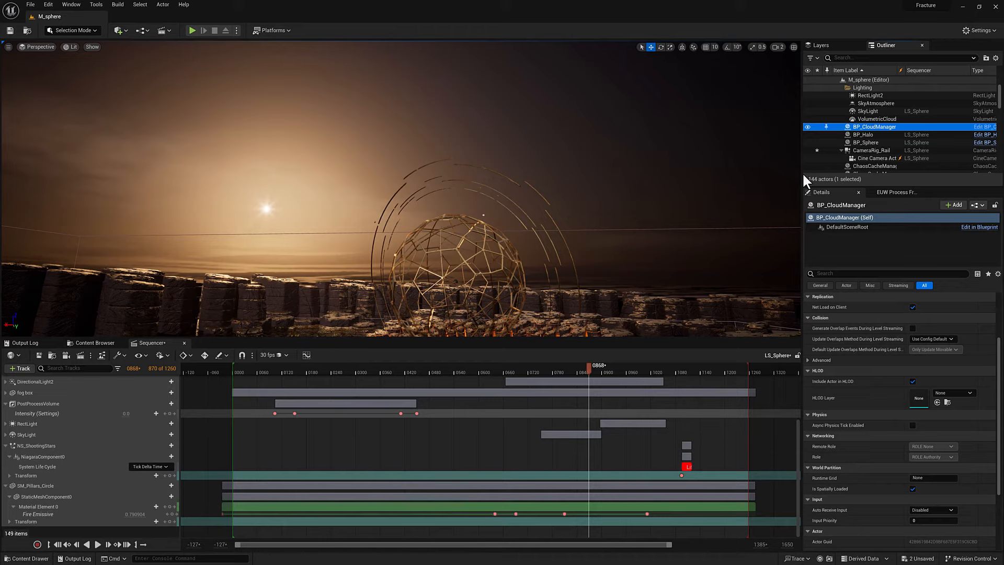
Step: Return the sequence to frame 94 and enlarge the viewport by reducing the Sequencer's height
{"action": "left_click_drag", "start_coordinate": [588, 366], "coordinate": [271, 369]}
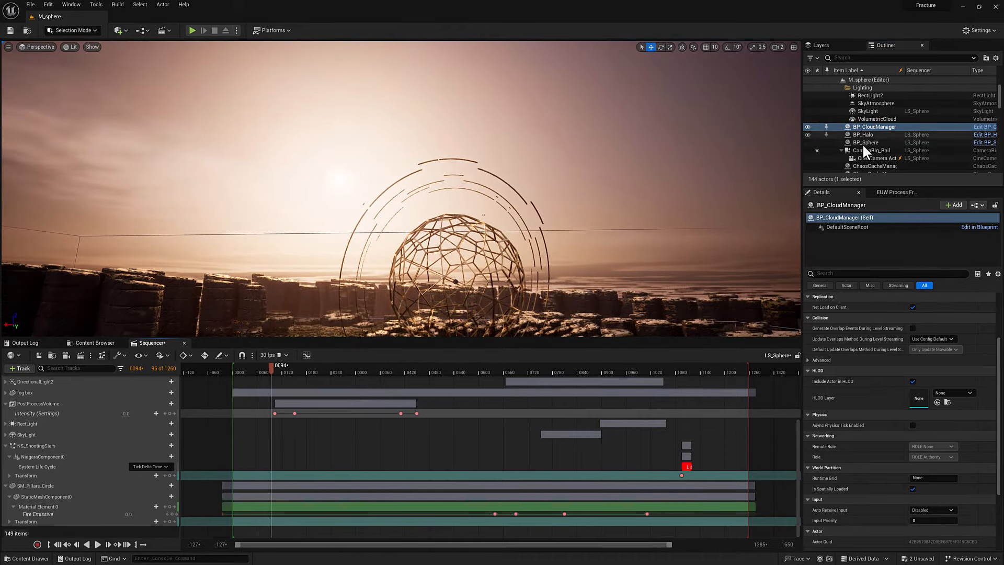
{"action": "right_click_drag", "start_coordinate": [486, 263], "coordinate": [511, 321]}
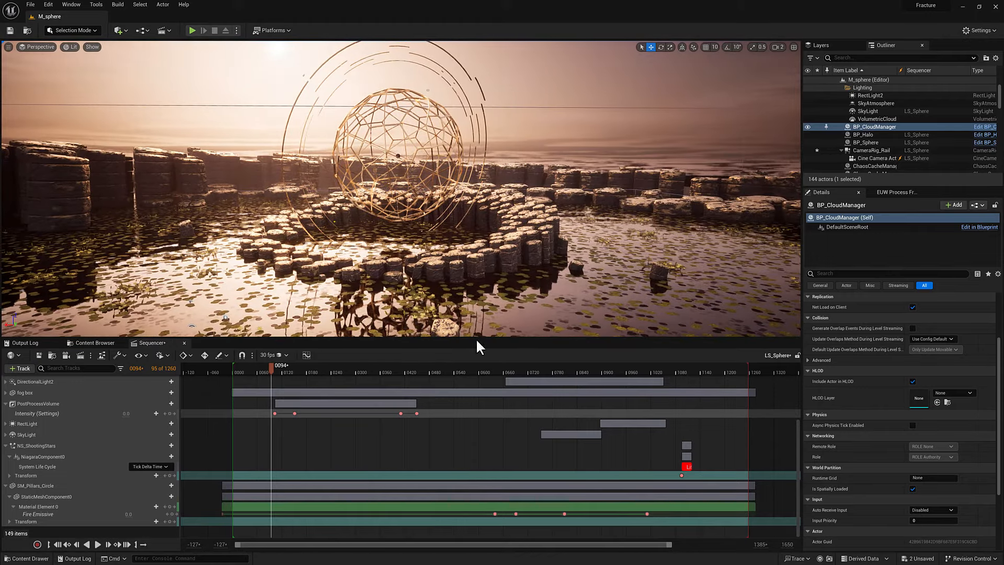
{"action": "right_click_drag", "start_coordinate": [594, 322], "coordinate": [573, 318]}
{"action": "left_click_drag", "start_coordinate": [564, 338], "coordinate": [564, 397]}
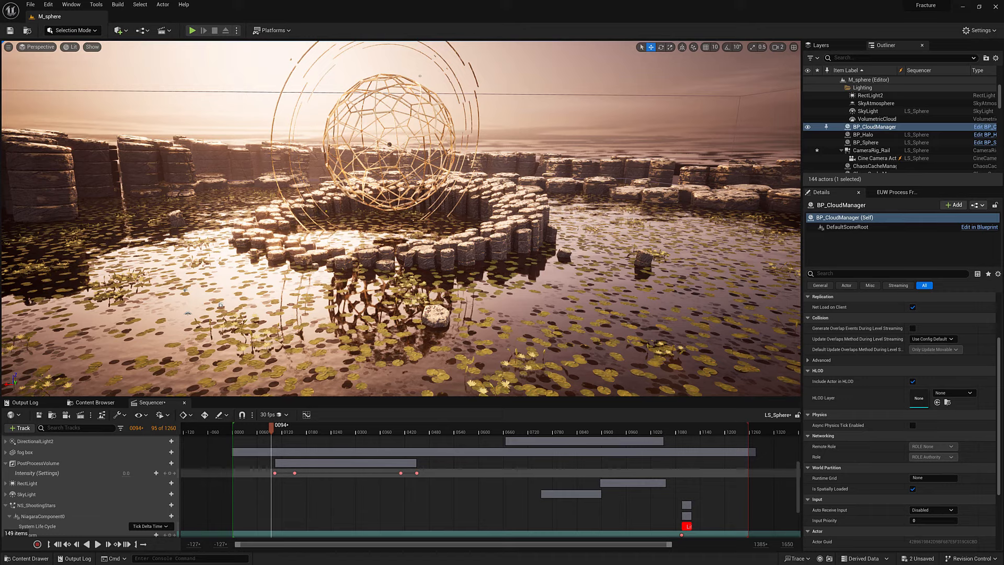
Step: Bring the browser with the procedural foliage tutorial video into view and move it away again
{"action": "left_click_drag", "start_coordinate": [1003, 92], "coordinate": [663, 85]}
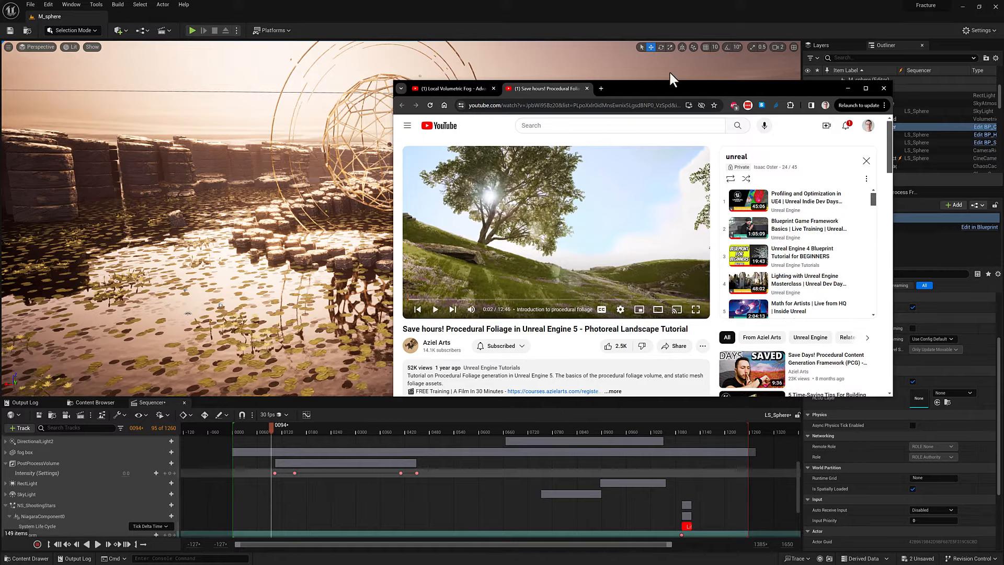
{"action": "left_click_drag", "start_coordinate": [634, 93], "coordinate": [1003, 93]}
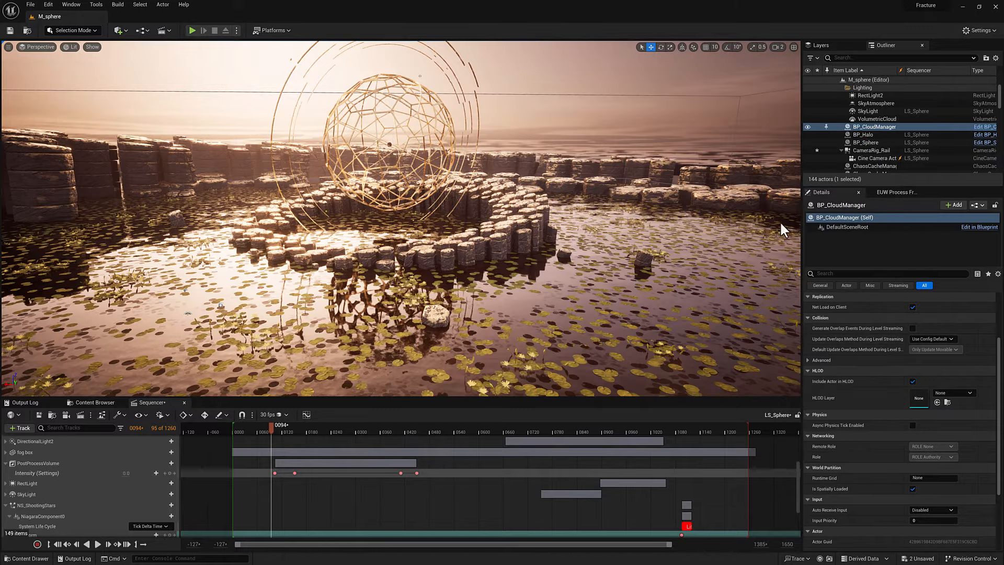
Step: Select the WaterBodyCustom water surface and open the Water Material assigned in its Rendering settings
{"action": "right_click_drag", "start_coordinate": [470, 273], "coordinate": [494, 285]}
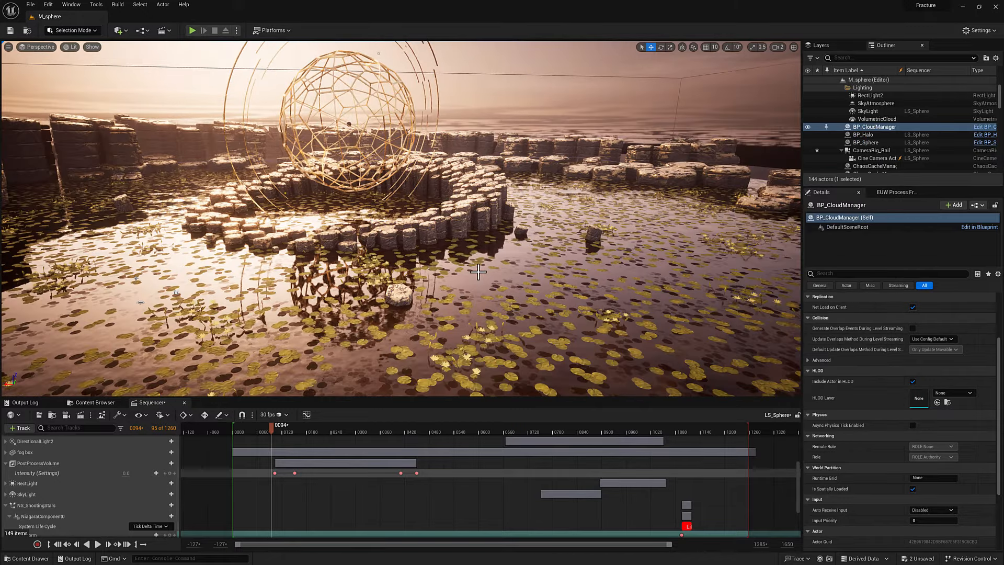
{"action": "left_click", "coordinate": [456, 288]}
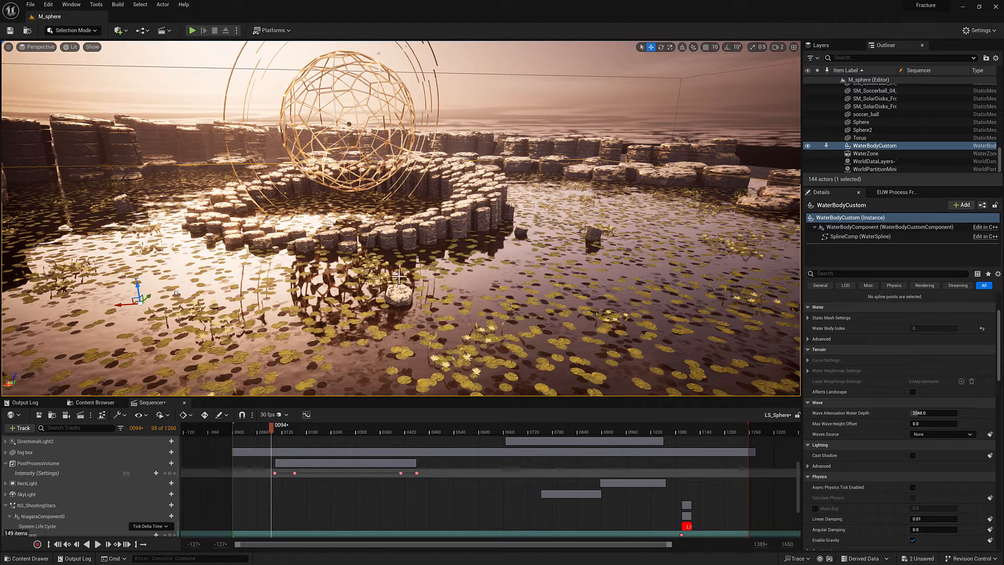
{"action": "mouse_move", "coordinate": [445, 308]}
{"action": "right_mouse_down"}
{"action": "mouse_move", "coordinate": [487, 324]}
{"action": "mouse_move", "coordinate": [450, 315]}
{"action": "right_mouse_up"}
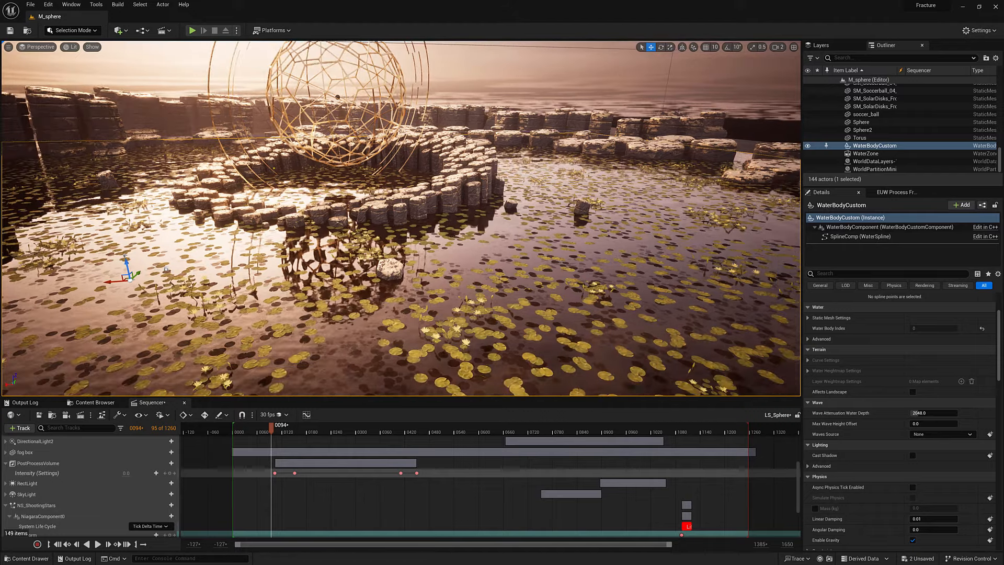
{"action": "right_click_drag", "start_coordinate": [550, 263], "coordinate": [528, 257]}
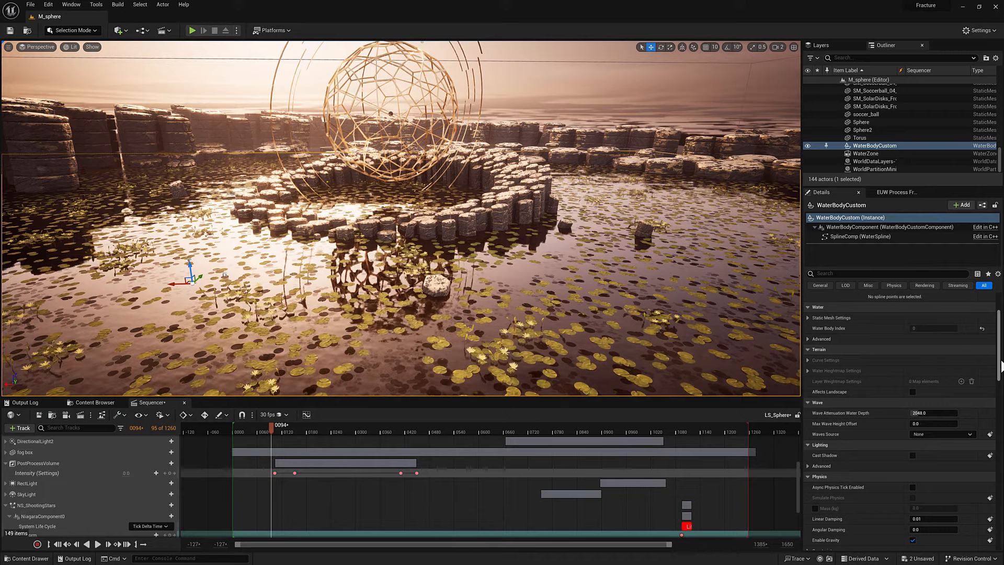
{"action": "scroll", "coordinate": [900, 361], "scroll_direction": "down", "scroll_amount": 1}
{"action": "scroll", "coordinate": [899, 360], "scroll_direction": "down", "scroll_amount": 3}
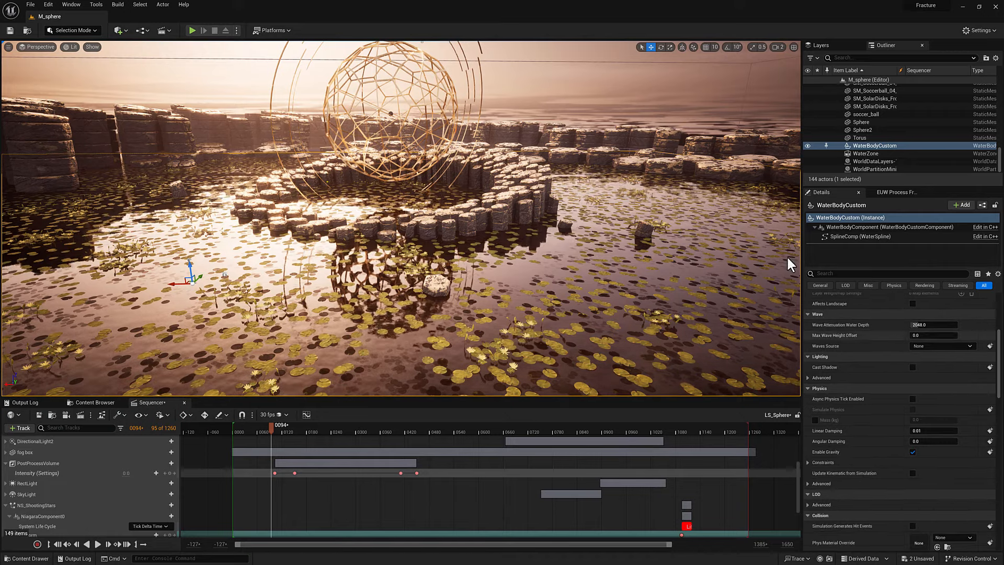
{"action": "scroll", "coordinate": [872, 391], "scroll_direction": "down", "scroll_amount": 2}
{"action": "scroll", "coordinate": [879, 389], "scroll_direction": "down", "scroll_amount": 12}
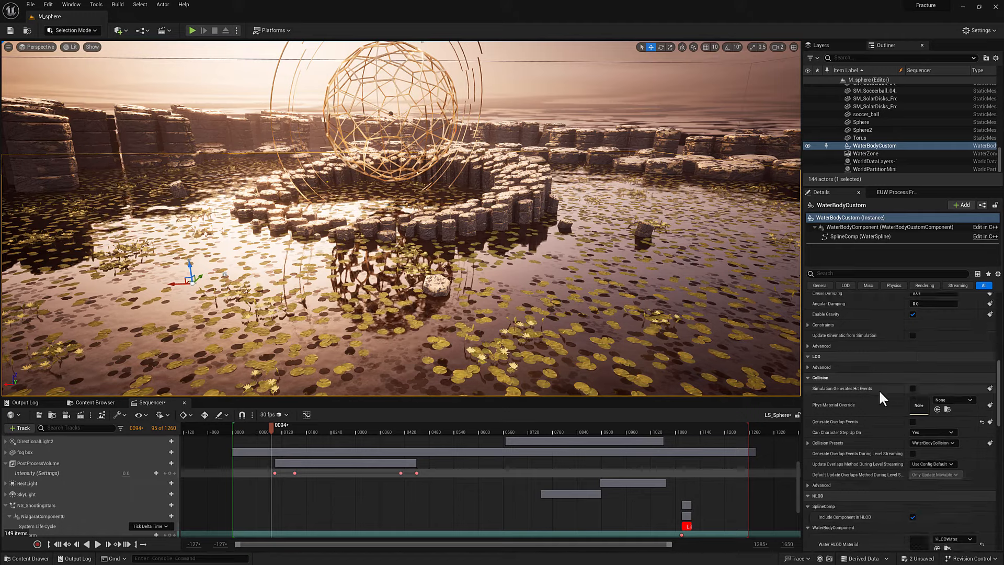
{"action": "scroll", "coordinate": [840, 369], "scroll_direction": "down", "scroll_amount": 8}
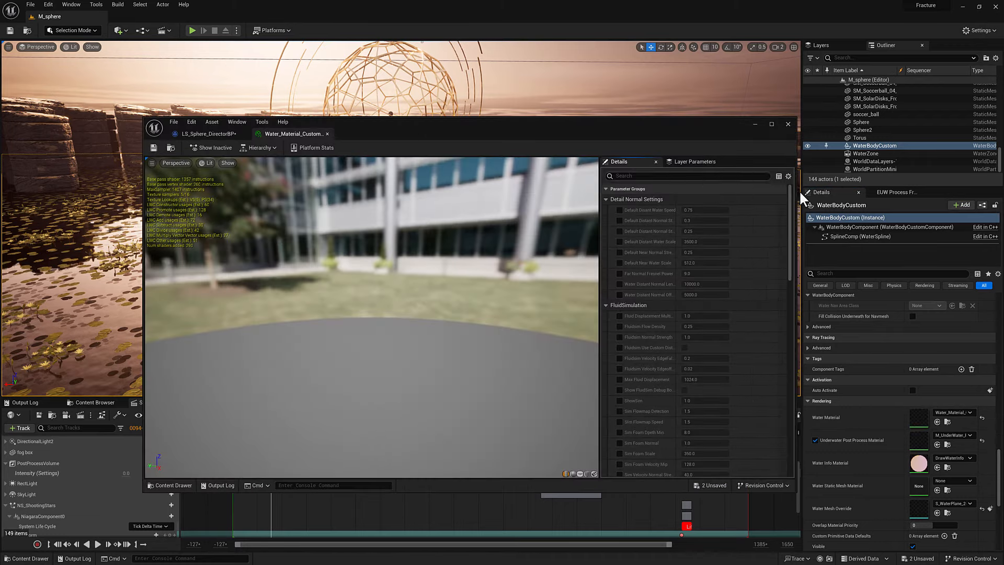
Step: Examine the water material's Absorption and Scattering colors and close the material editor
{"action": "left_click_drag", "start_coordinate": [791, 227], "coordinate": [787, 361]}
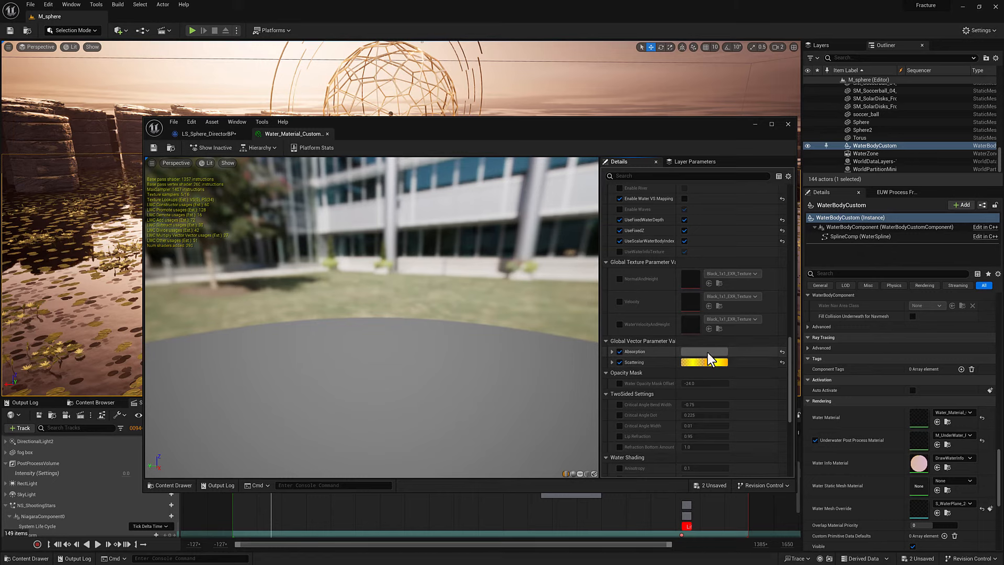
{"action": "left_click", "coordinate": [707, 351]}
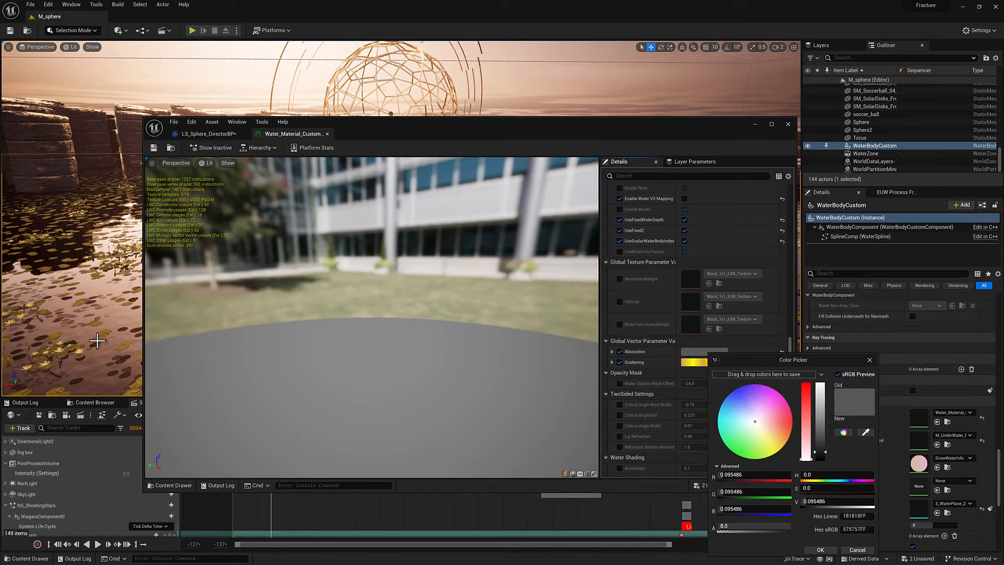
{"action": "left_click", "coordinate": [869, 360]}
{"action": "left_click", "coordinate": [709, 362]}
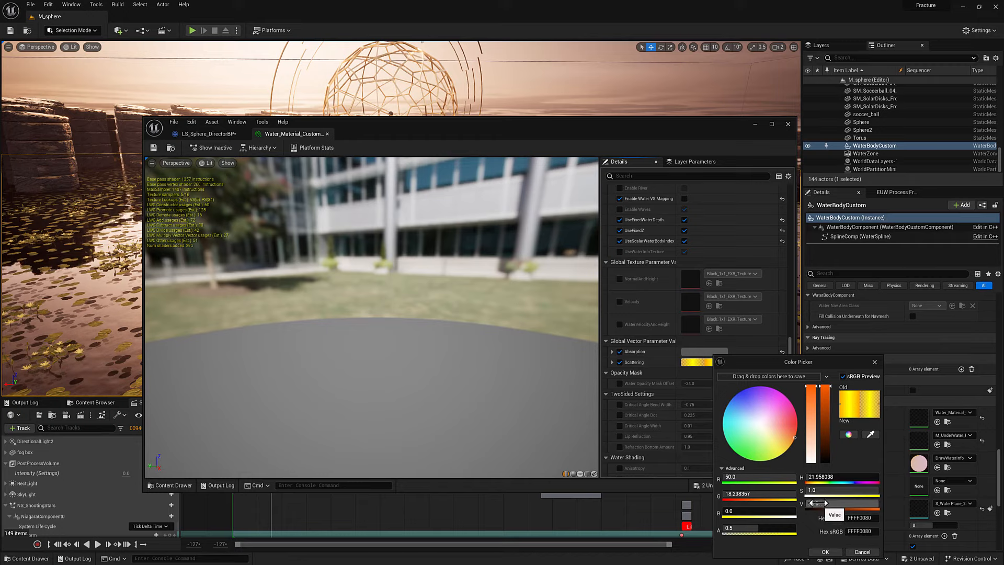
{"action": "left_click_drag", "start_coordinate": [817, 364], "coordinate": [829, 309]}
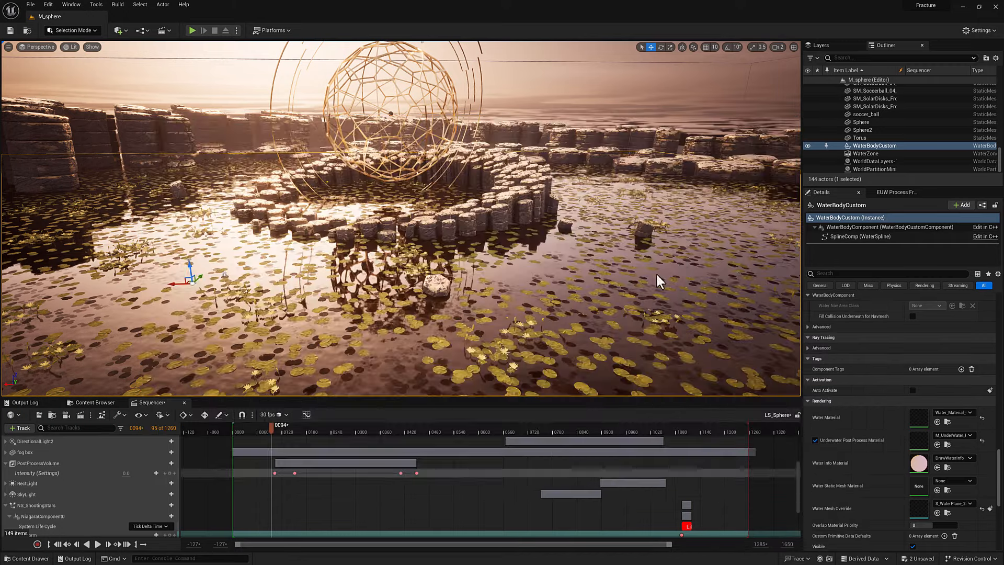
{"action": "right_click_drag", "start_coordinate": [655, 272], "coordinate": [617, 258]}
{"action": "right_click_drag", "start_coordinate": [540, 362], "coordinate": [540, 312]}
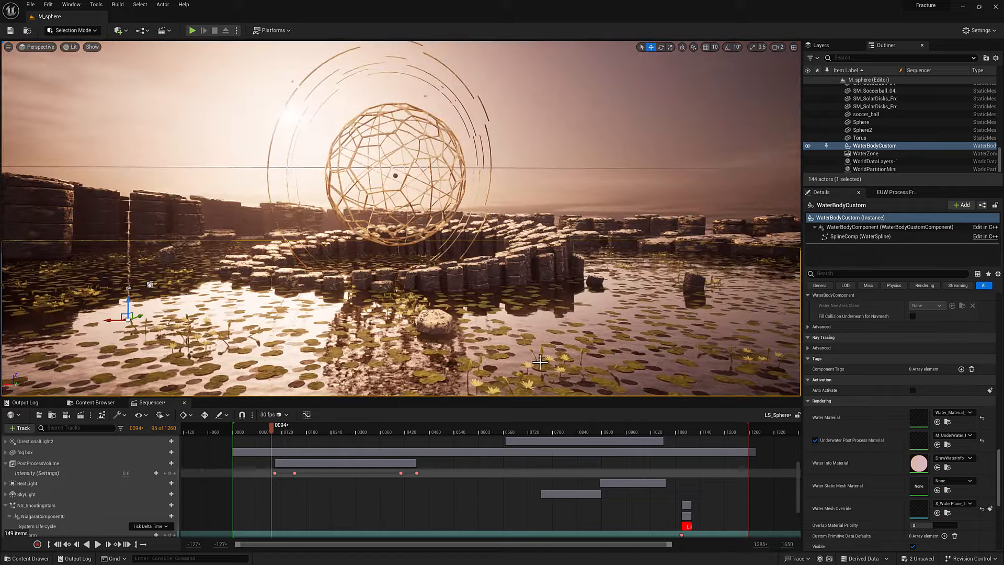
{"action": "right_click_drag", "start_coordinate": [539, 362], "coordinate": [520, 307]}
{"action": "key", "text": "d"}
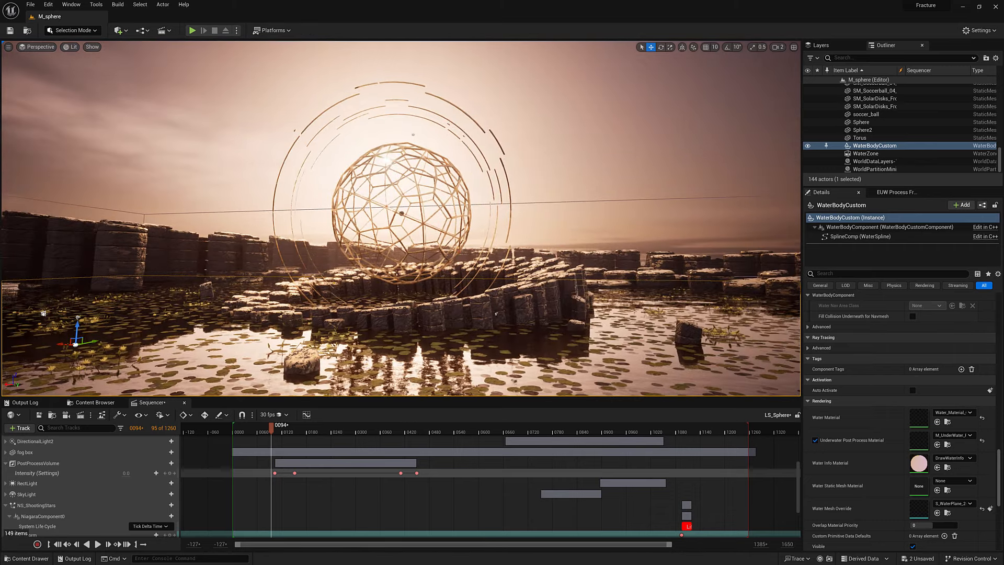